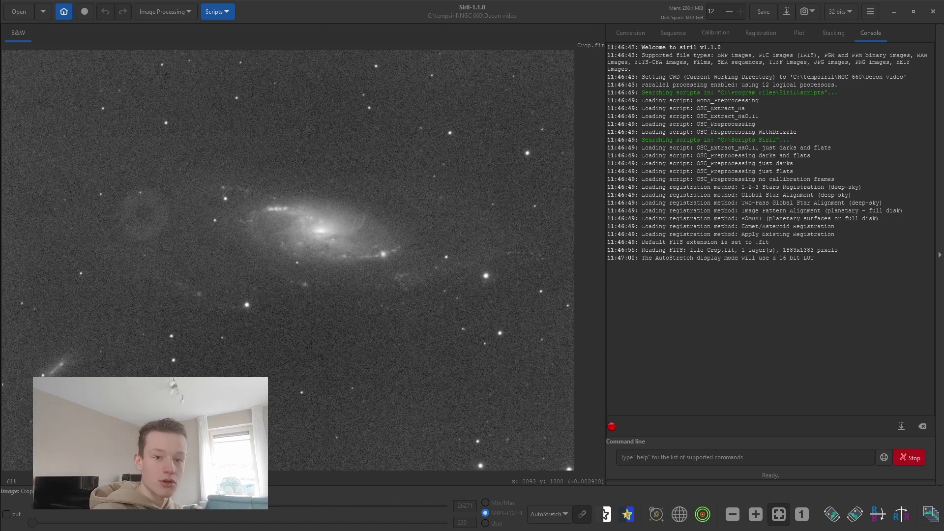
# Step: Open the Deconvolution dialog from Image Processing, move it aside, and collapse the Non-Blind Deconvolution section
pyautogui.click(165, 12)
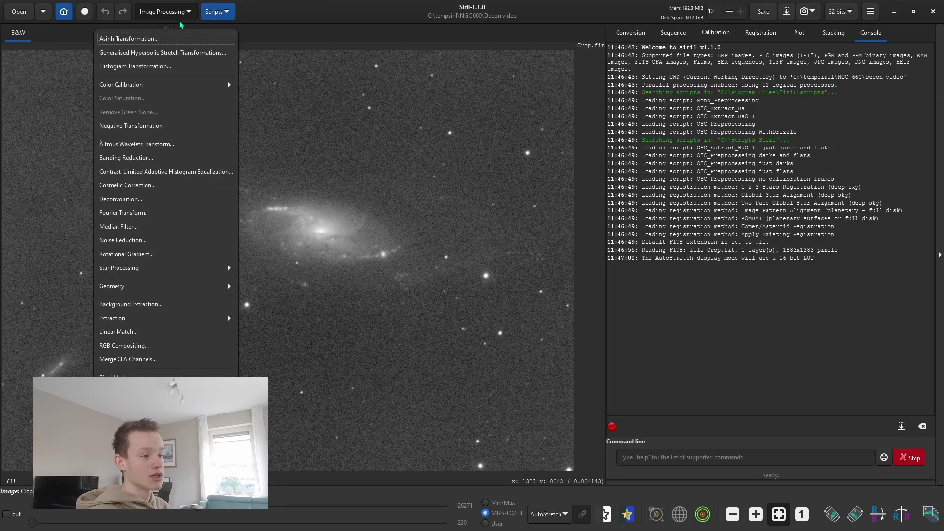
pyautogui.click(154, 199)
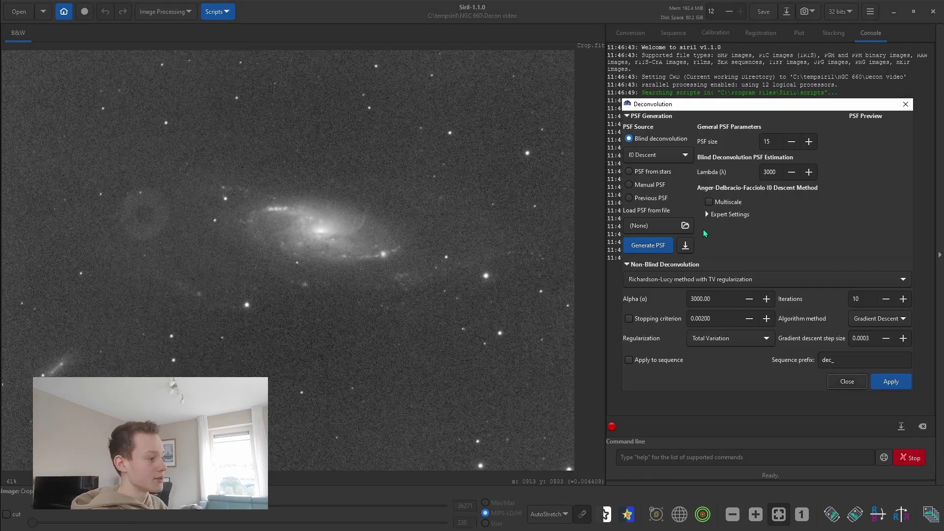
pyautogui.moveTo(719, 108); pyautogui.dragTo(707, 104)
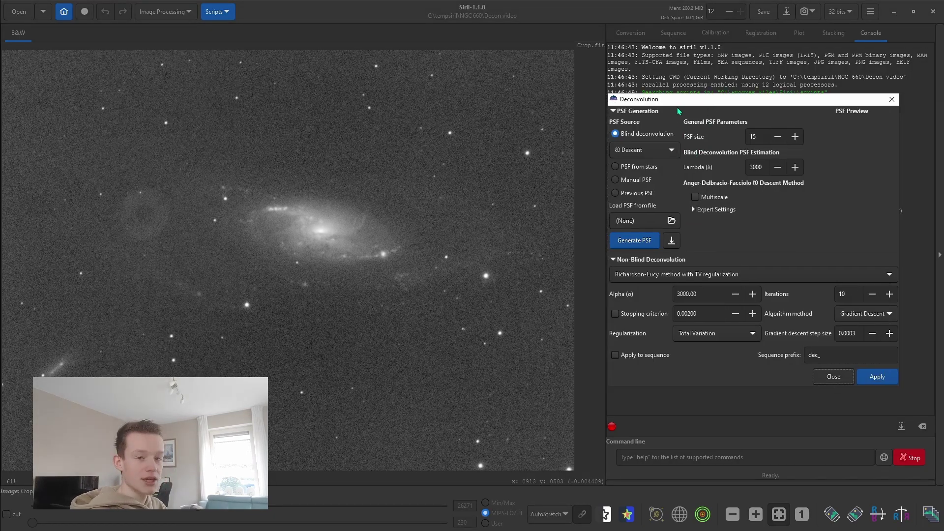
pyautogui.click(646, 260)
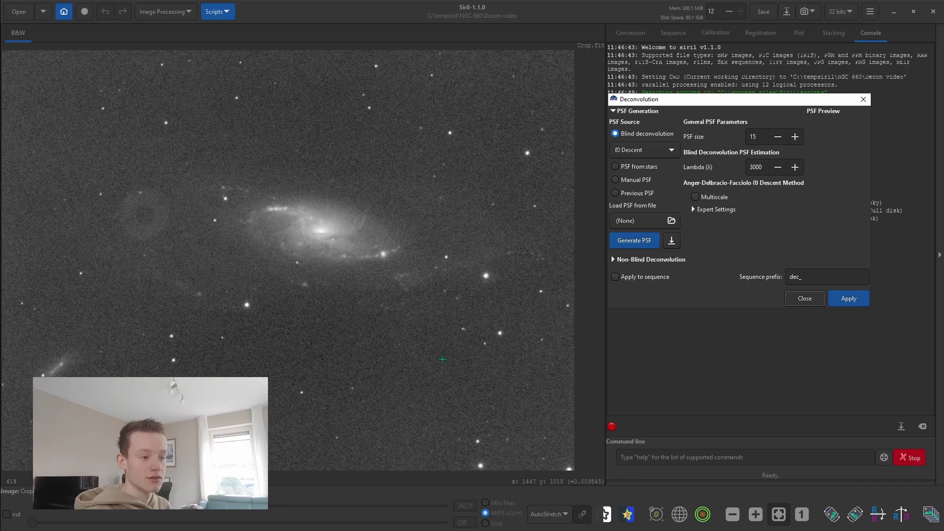
pyautogui.scroll(8, 502, 280)
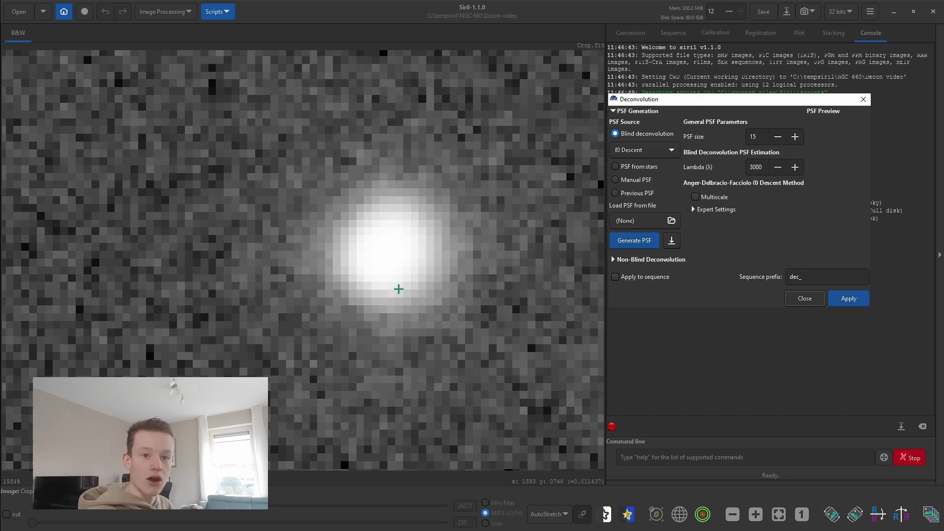
pyautogui.scroll(-7, 399, 288)
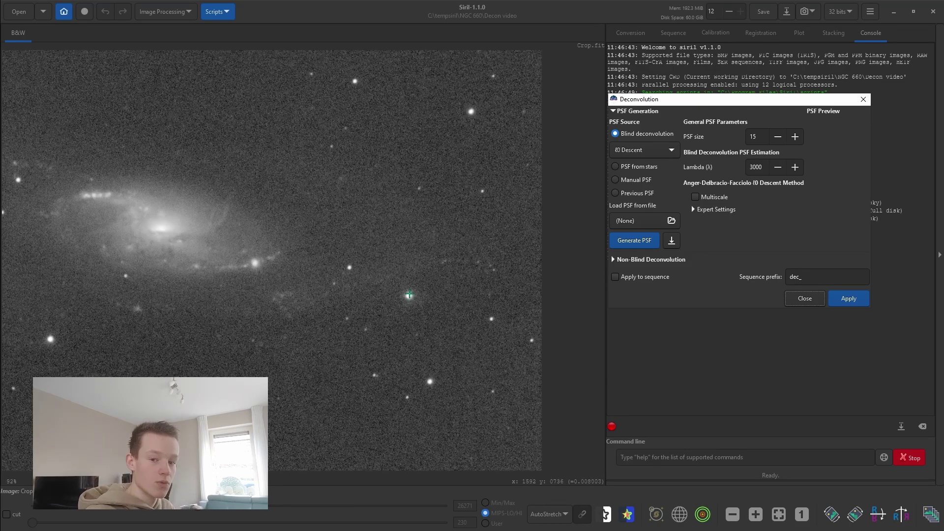
pyautogui.scroll(-2, 411, 299)
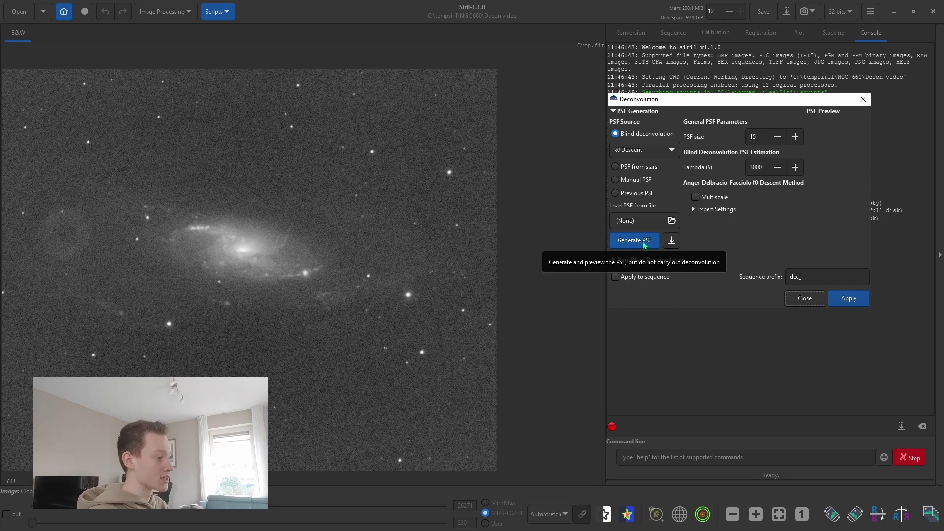
# Step: Try the PSF from stars and Manual PSF sources, then return to Blind deconvolution
pyautogui.click(650, 169)
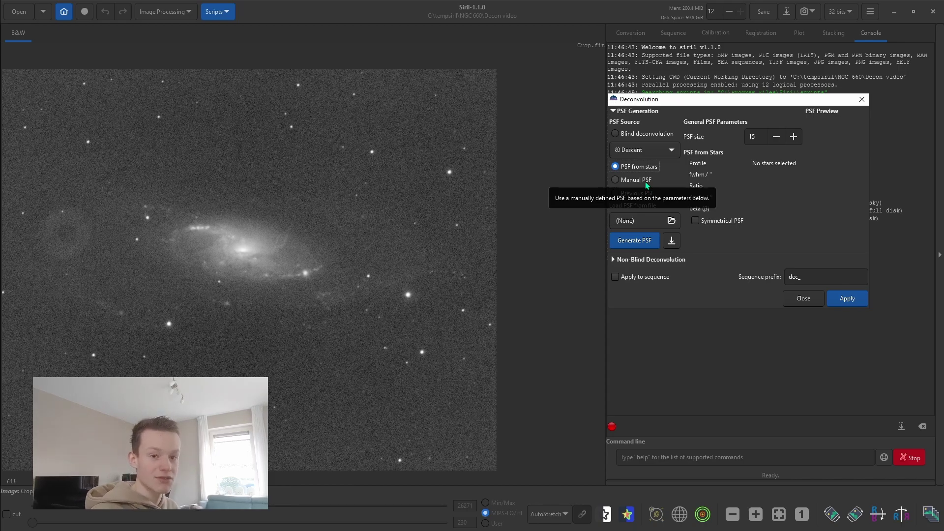
pyautogui.click(646, 182)
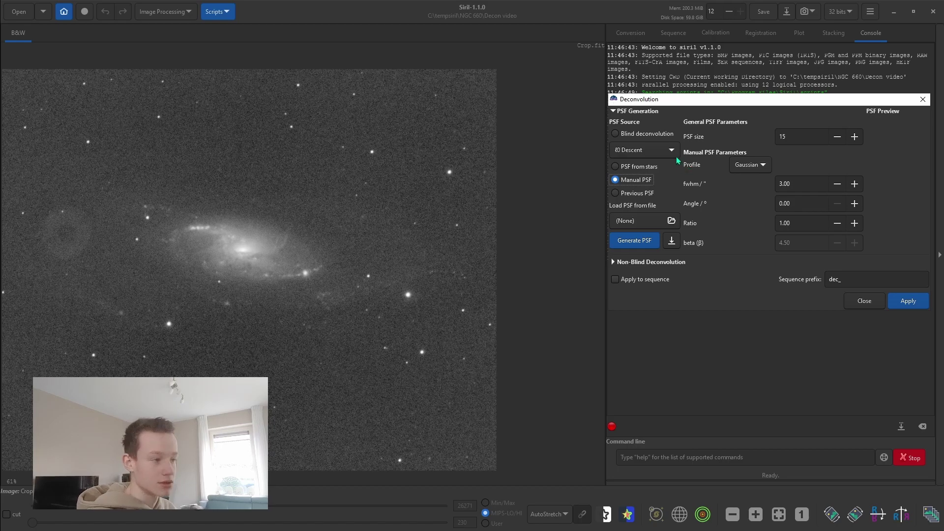
pyautogui.click(639, 167)
pyautogui.click(648, 133)
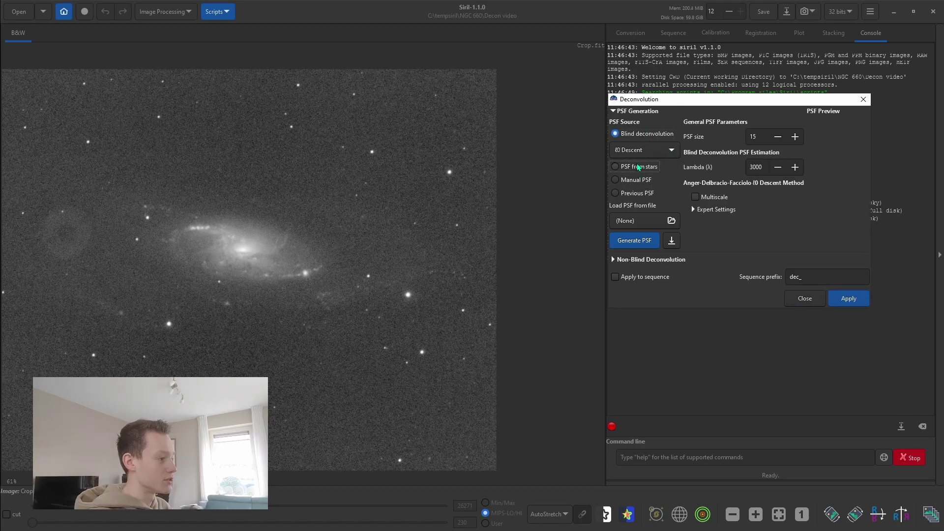
pyautogui.click(647, 135)
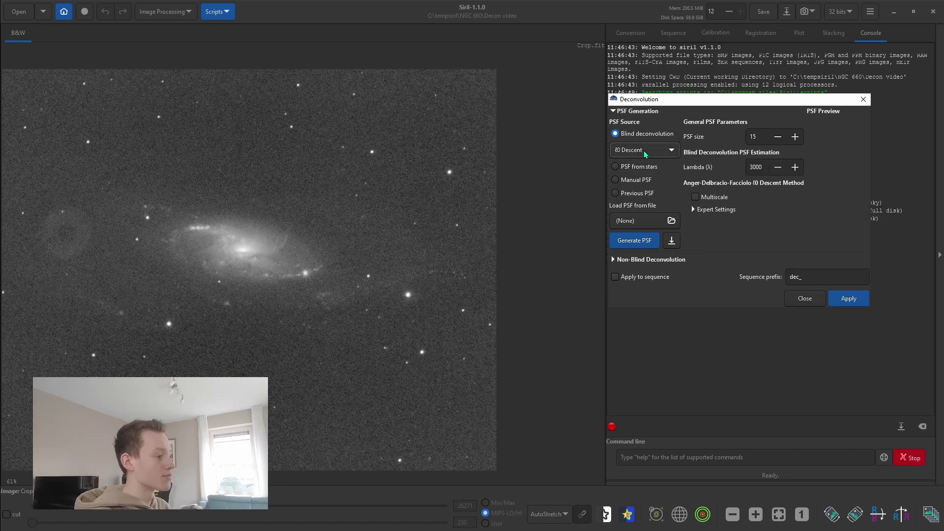
# Step: Keep ℓ0 Descent as the blind estimation method, select PSF from stars, and close the dialog
pyautogui.click(644, 150)
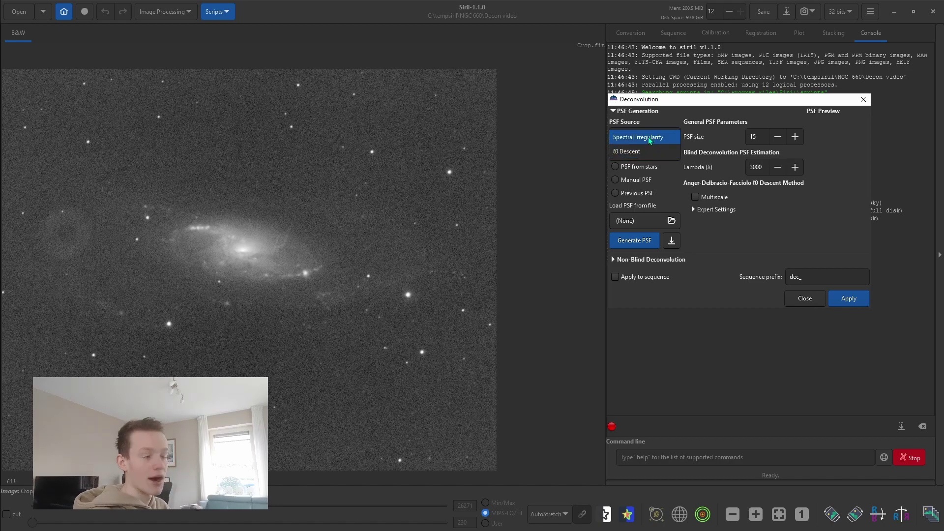
pyautogui.click(644, 156)
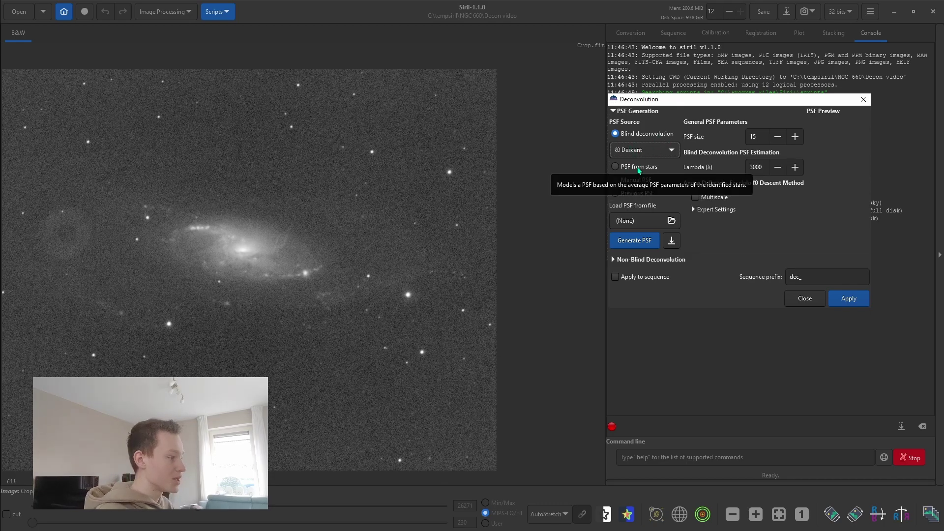
pyautogui.click(619, 167)
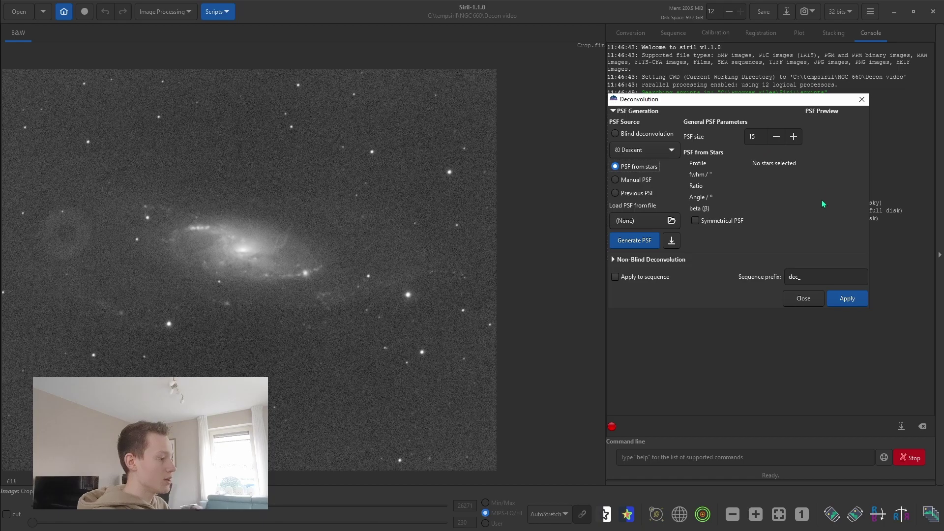
pyautogui.press('Escape')
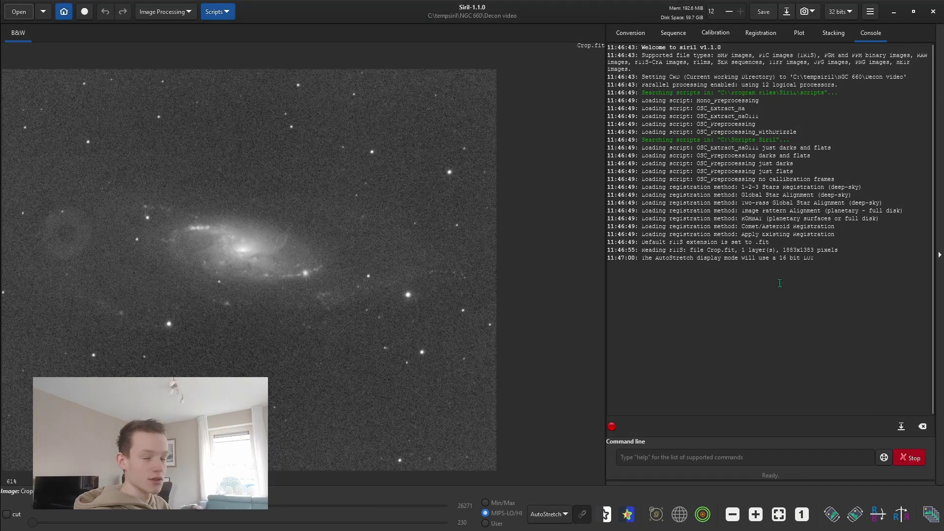
# Step: Run a noise estimation on the galaxy image from Image Information
pyautogui.click(877, 12)
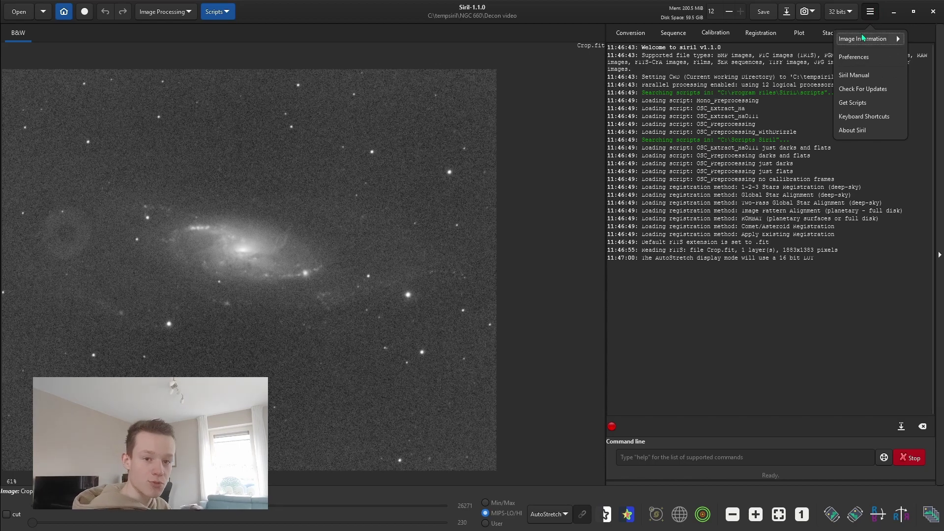
pyautogui.click(863, 38)
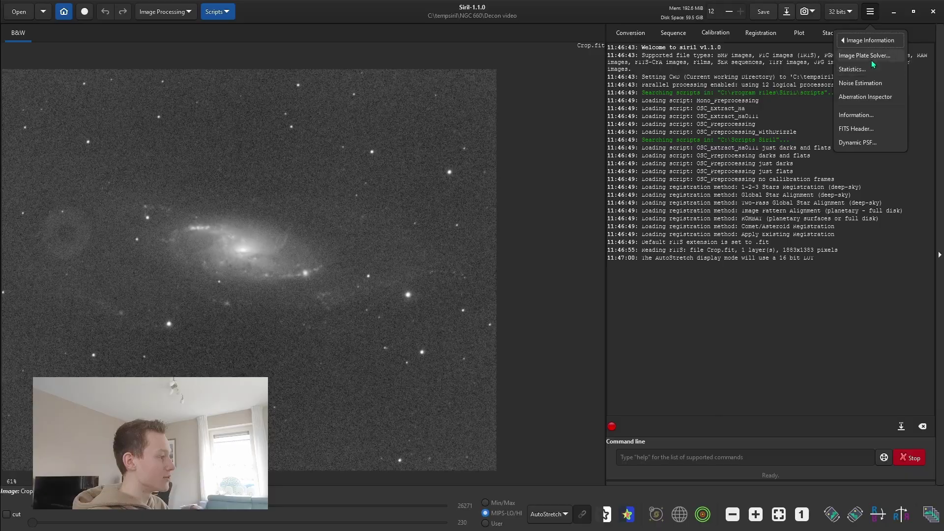
pyautogui.click(879, 83)
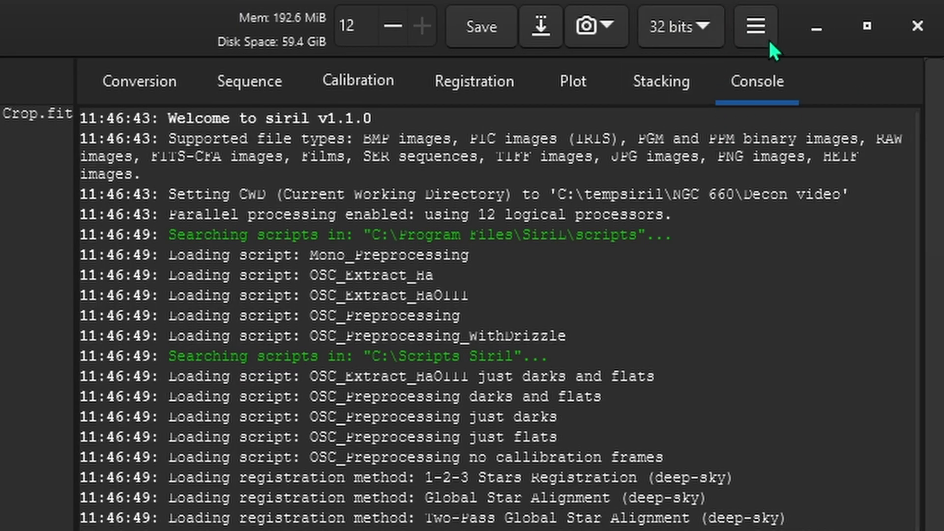
# Step: Open Dynamic PSF from Image Information and move it over the console
pyautogui.click(768, 39)
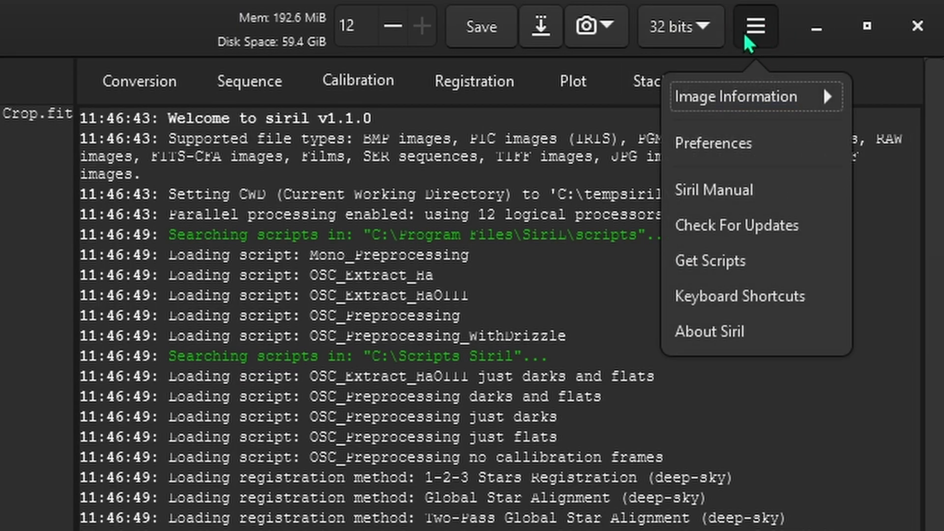
pyautogui.click(718, 101)
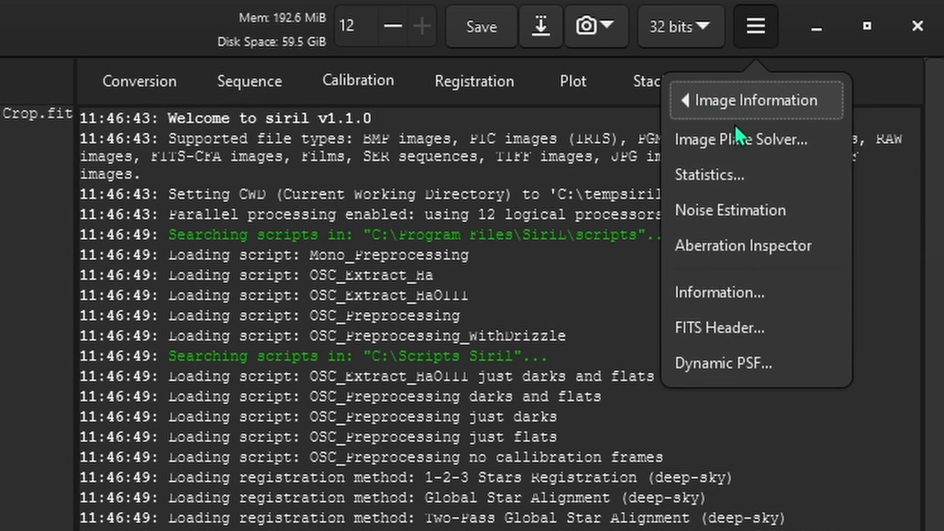
pyautogui.click(728, 366)
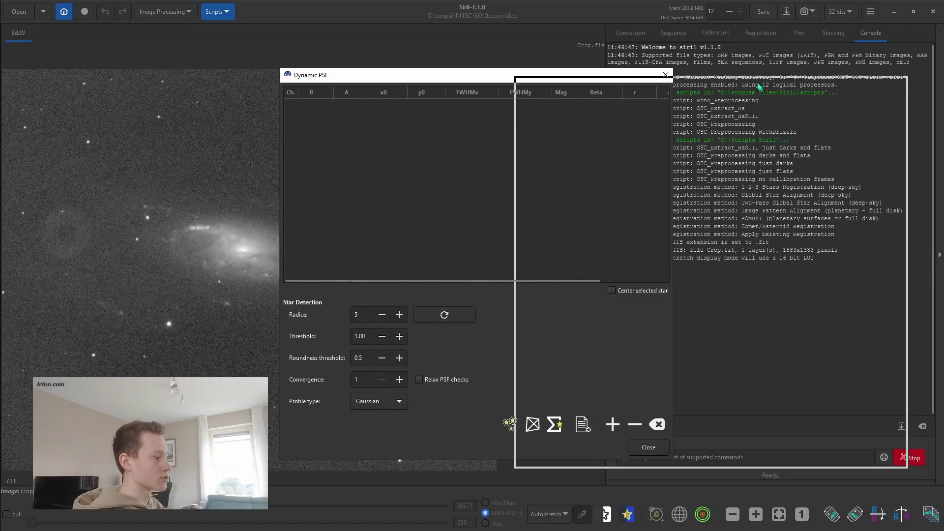
pyautogui.moveTo(760, 86); pyautogui.dragTo(779, 51)
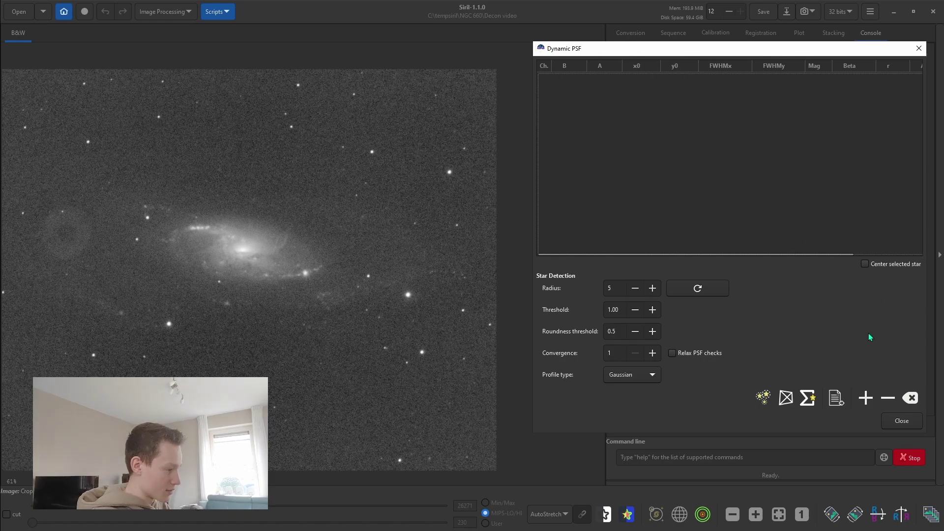
pyautogui.click(763, 398)
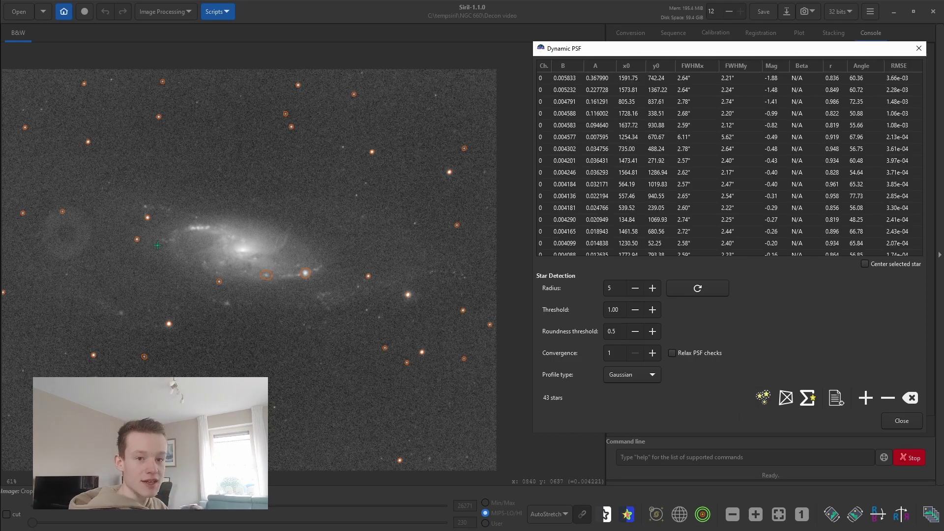
pyautogui.rightClick(301, 157)
pyautogui.click(763, 334)
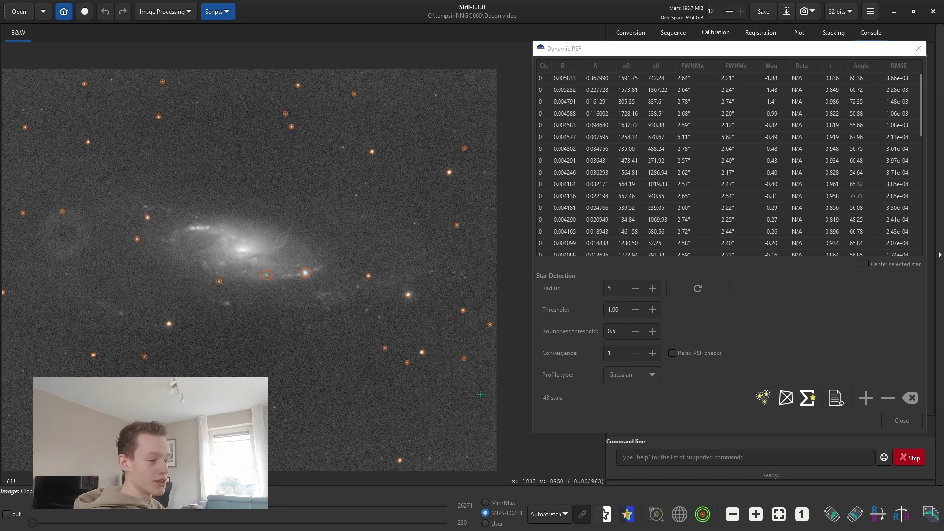
pyautogui.scroll(5, 276, 406)
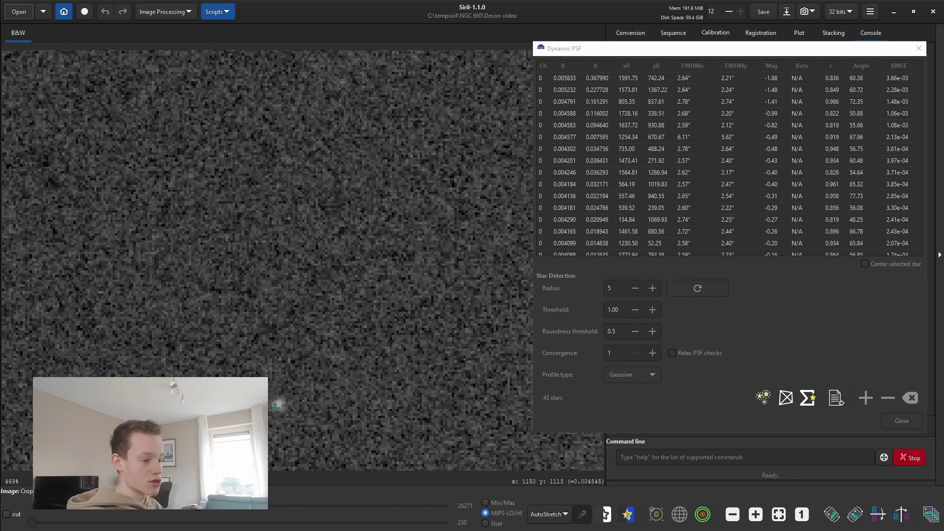
pyautogui.scroll(-4, 275, 406)
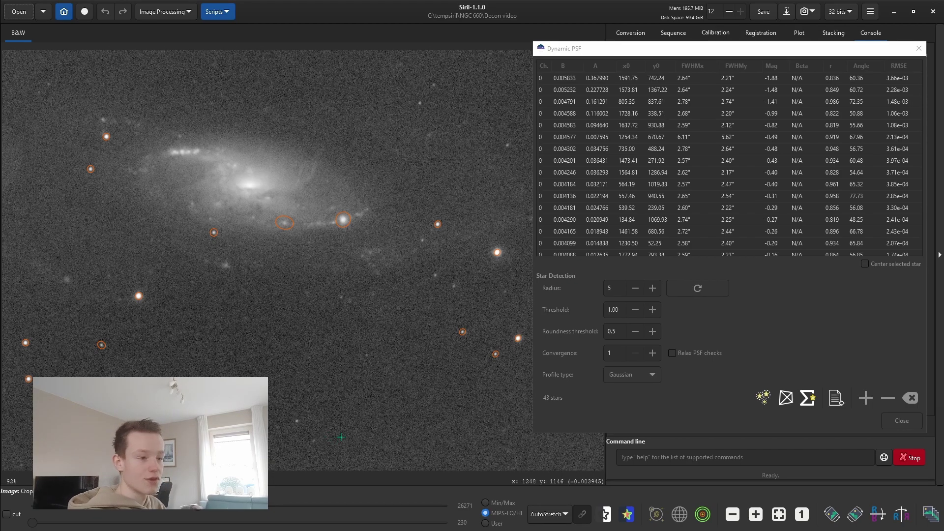
pyautogui.scroll(-1, 341, 436)
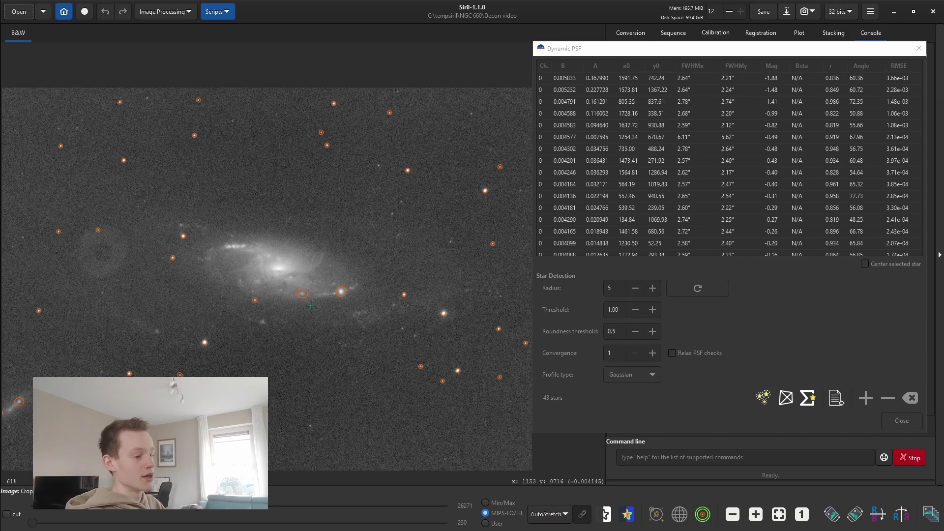
pyautogui.scroll(6, 309, 305)
pyautogui.scroll(-2, 242, 348)
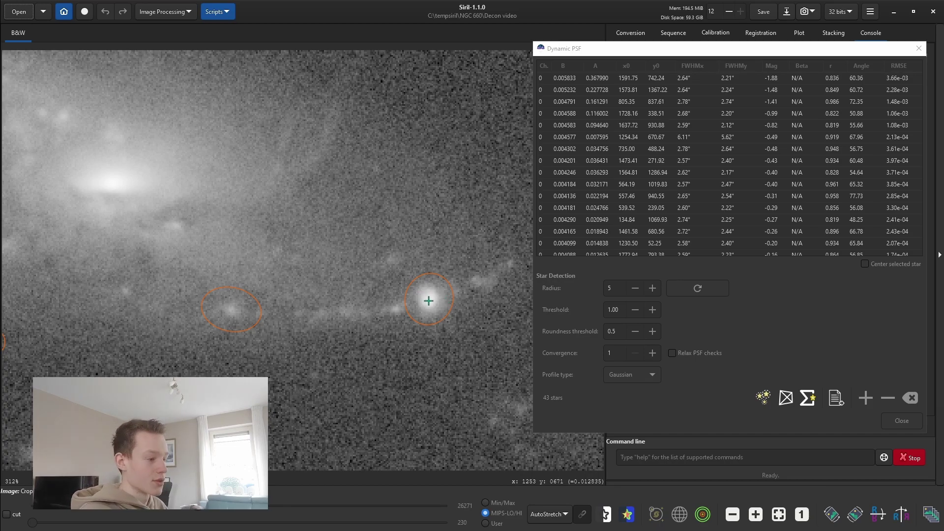
# Step: Remove the bright star beside the galaxy arm and another star near the galaxy from the list
pyautogui.click(429, 301)
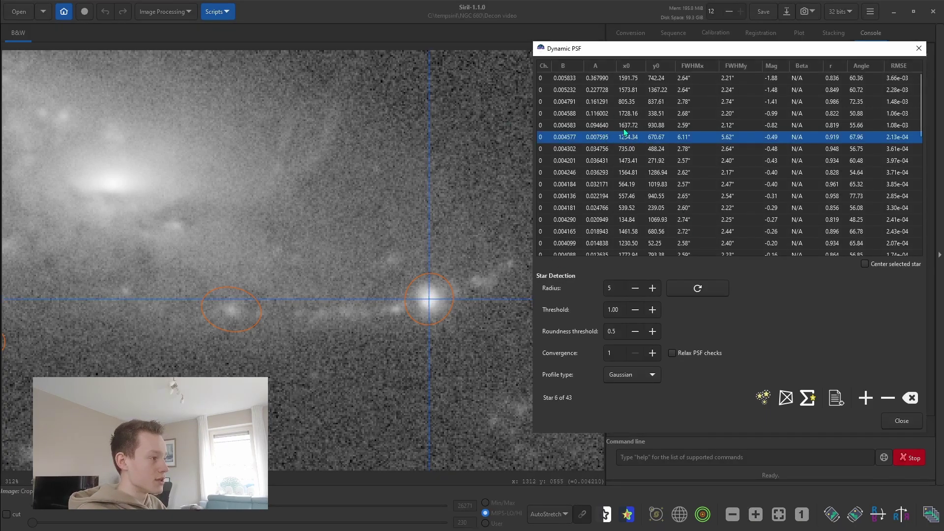
pyautogui.click(888, 398)
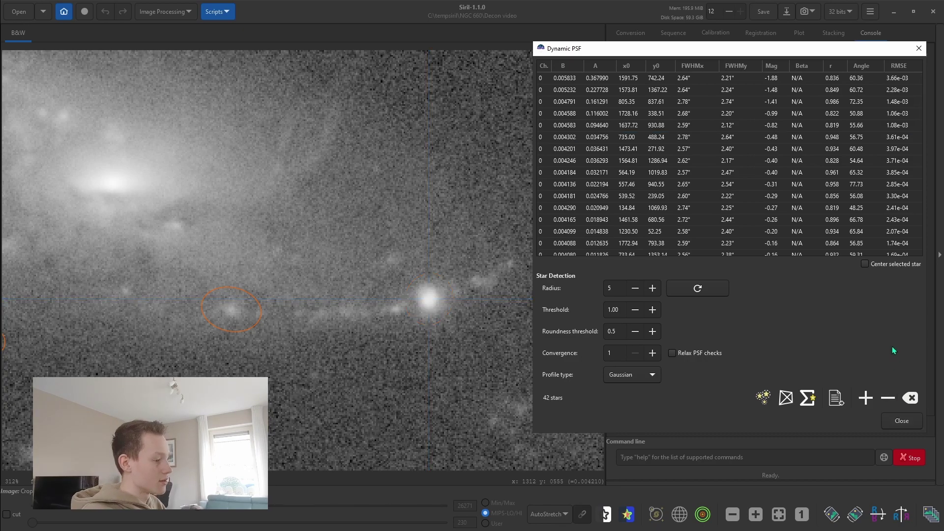
pyautogui.scroll(-2, 435, 292)
pyautogui.click(344, 300)
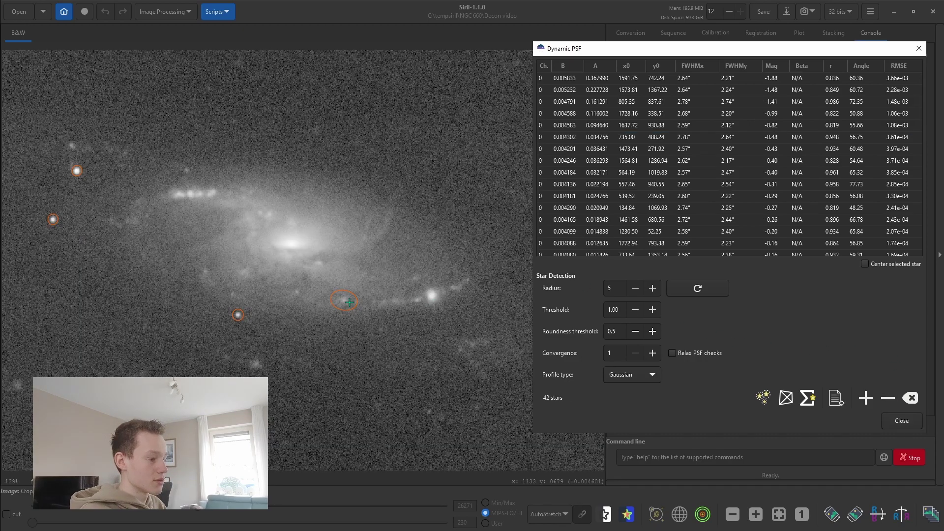
pyautogui.click(888, 399)
pyautogui.scroll(3, 263, 304)
pyautogui.scroll(-4, 295, 319)
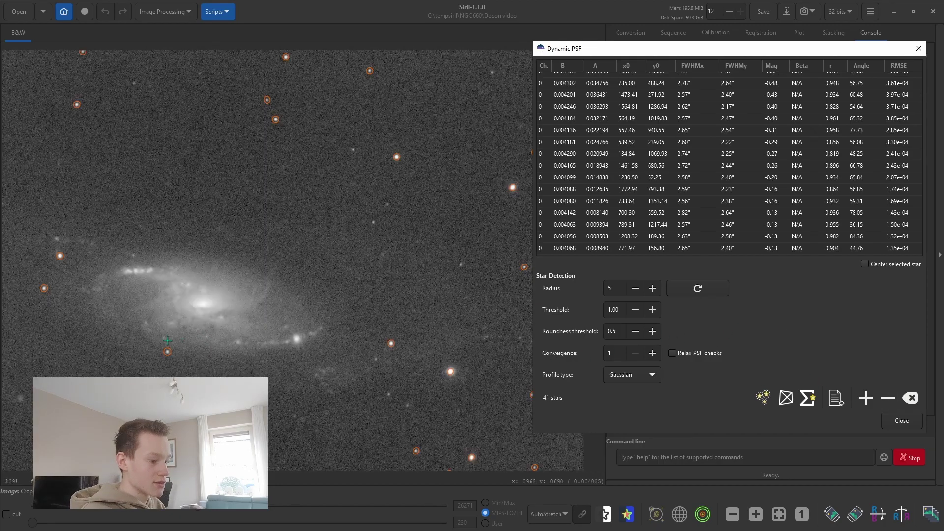
pyautogui.scroll(1, 450, 373)
pyautogui.scroll(4, 451, 373)
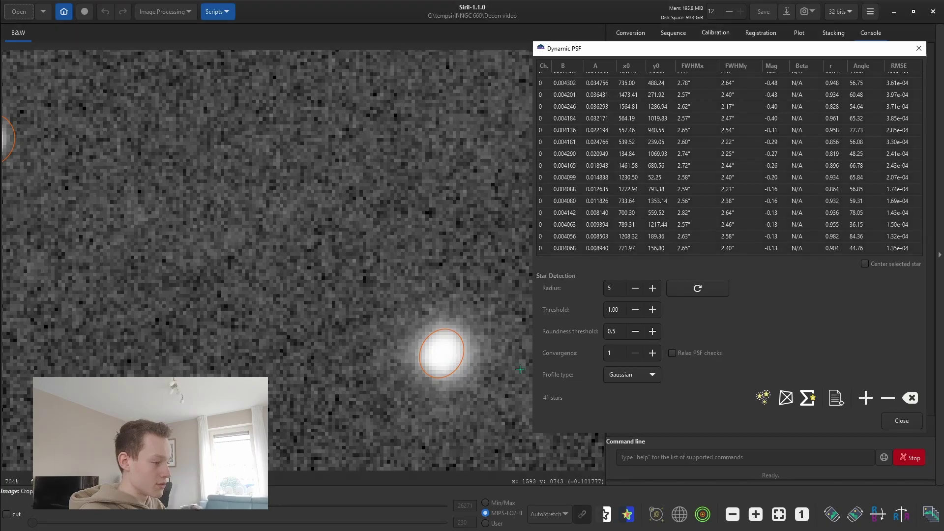
# Step: Remove the large bright star and the circled star, leaving 39 stars in the list
pyautogui.click(442, 353)
pyautogui.click(888, 399)
pyautogui.scroll(-7, 377, 317)
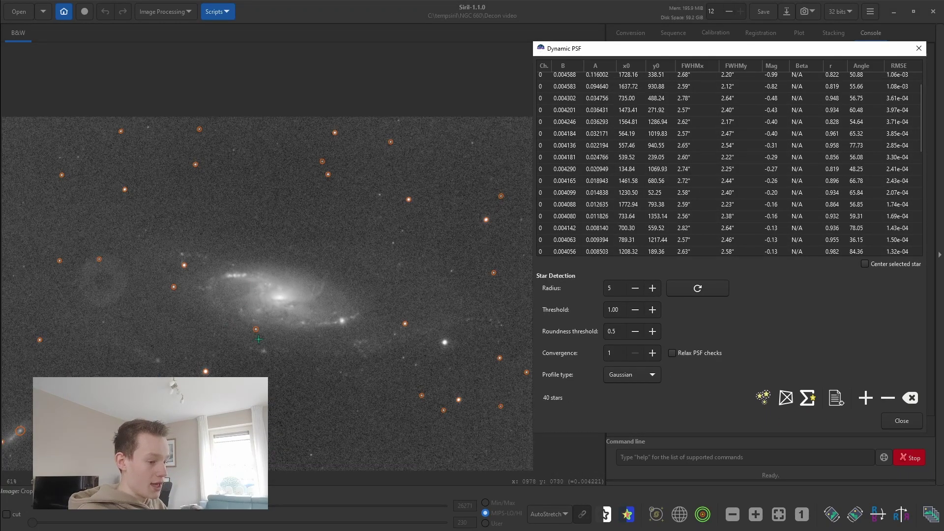
pyautogui.scroll(6, 418, 359)
pyautogui.scroll(-3, 418, 359)
pyautogui.scroll(4, 232, 318)
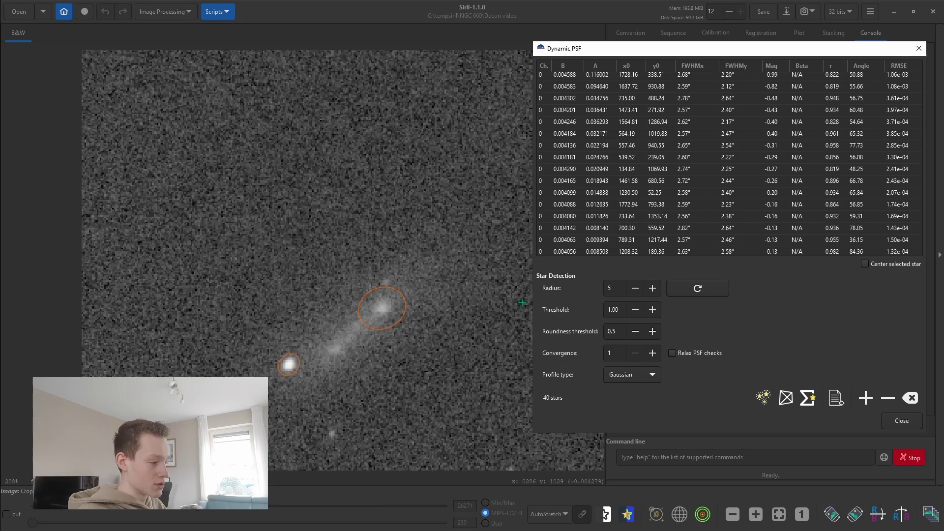
pyautogui.click(888, 398)
pyautogui.scroll(-6, 262, 369)
pyautogui.scroll(3, 271, 334)
pyautogui.scroll(-1, 276, 305)
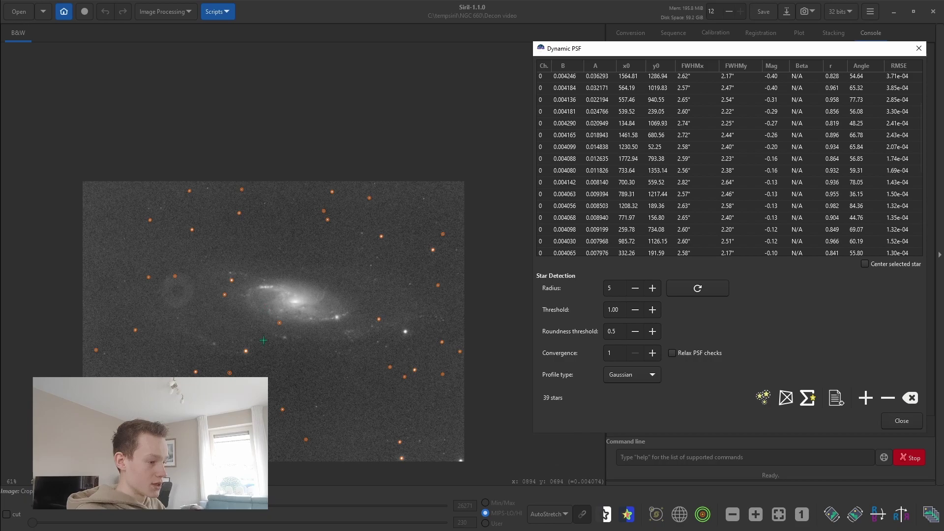
pyautogui.scroll(1, 279, 296)
pyautogui.scroll(5, 209, 351)
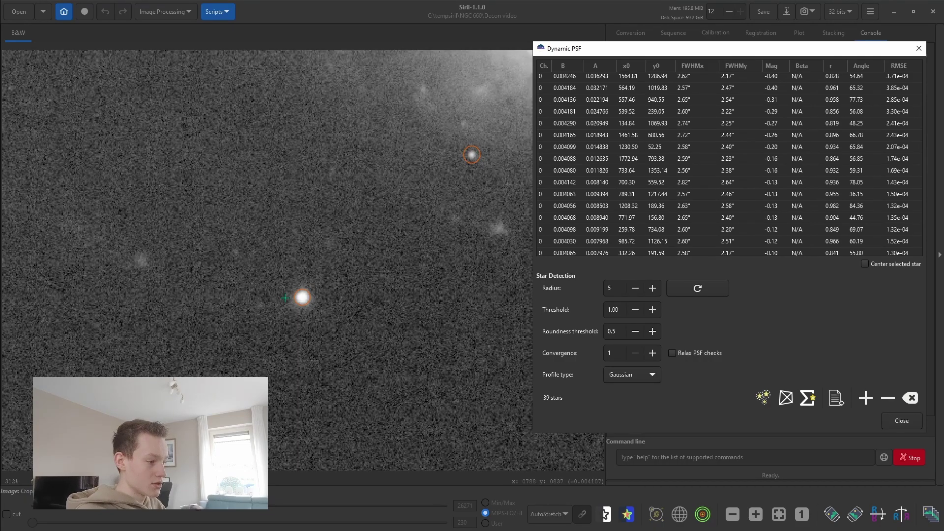
pyautogui.scroll(-7, 293, 310)
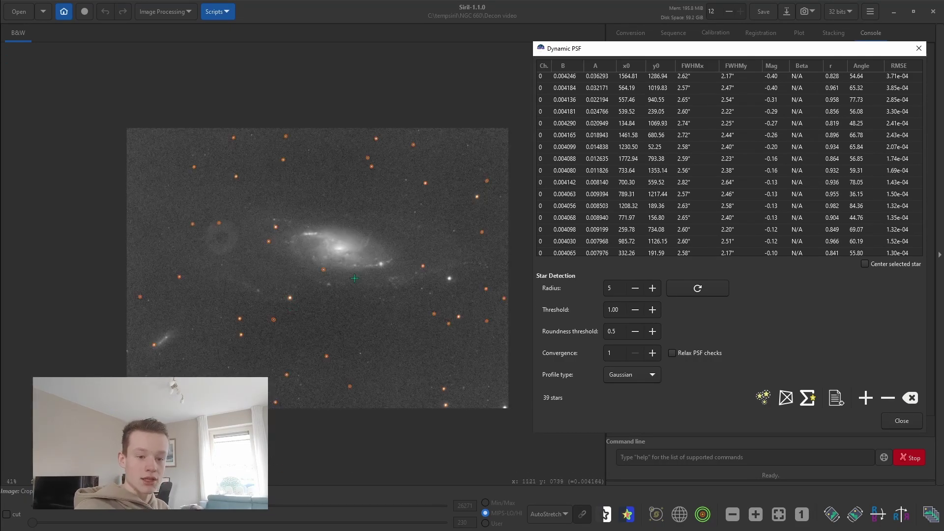
# Step: Close Dynamic PSF and reopen the Deconvolution dialog, moving it off the image
pyautogui.click(904, 420)
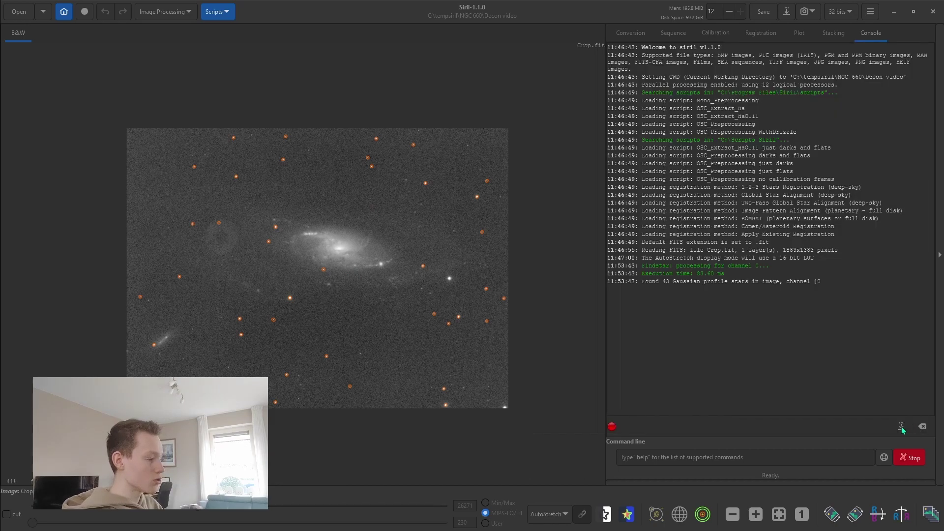
pyautogui.click(154, 9)
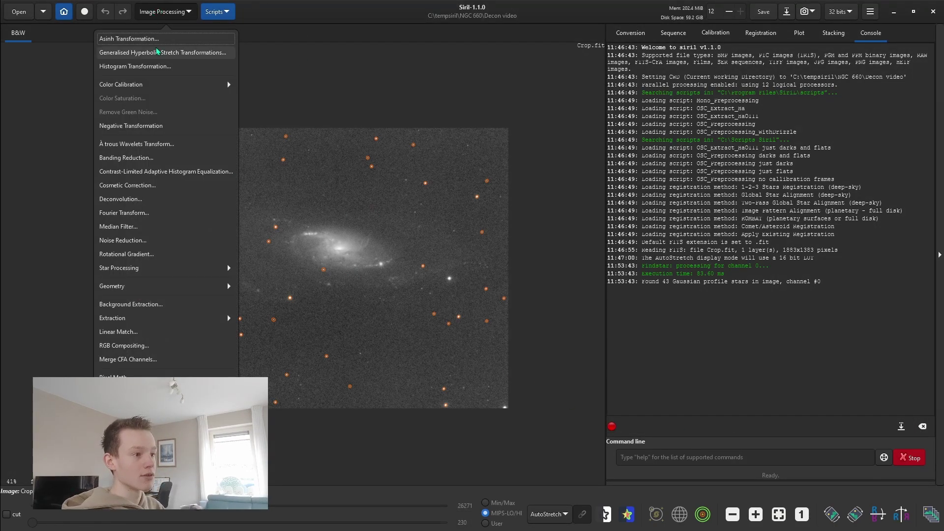
pyautogui.click(141, 199)
pyautogui.moveTo(384, 160); pyautogui.dragTo(638, 130)
# Step: Generate a Gaussian PSF from the detected stars, then set the PSF source to Blind deconvolution
pyautogui.click(634, 199)
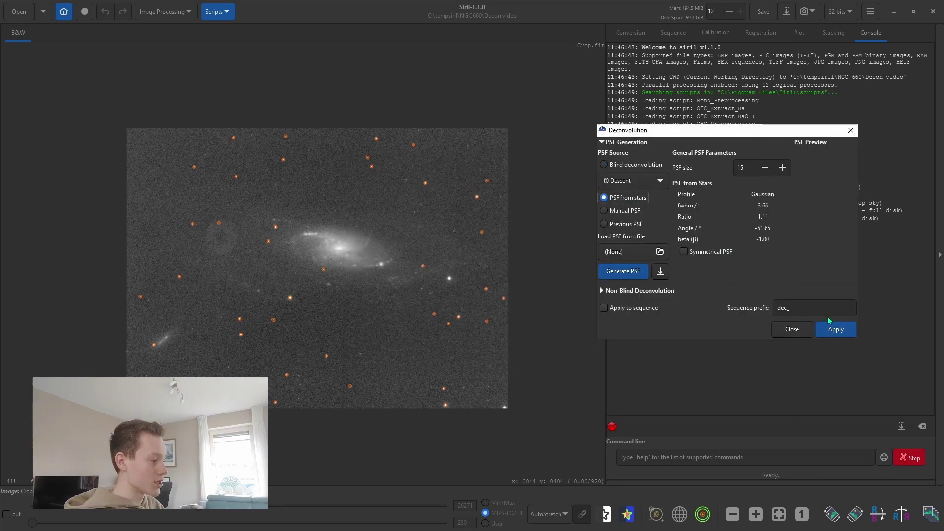
pyautogui.click(624, 271)
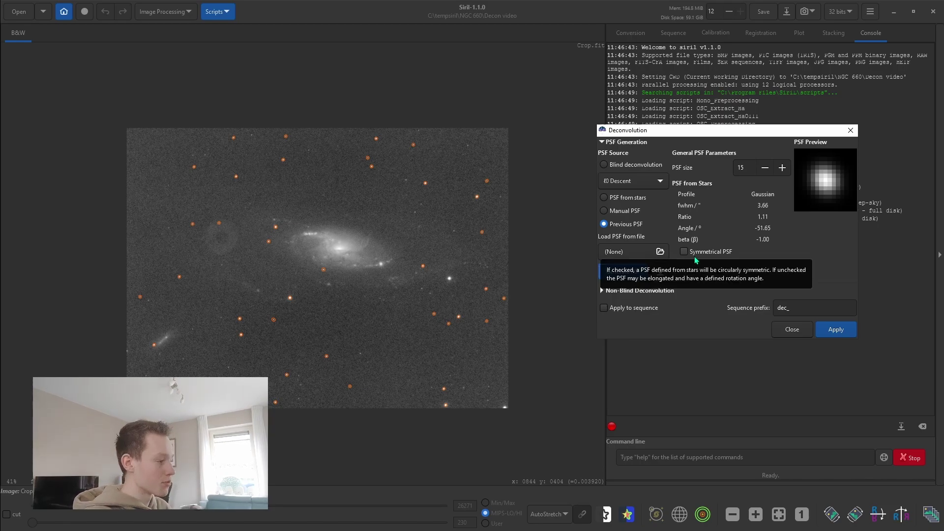
pyautogui.click(650, 165)
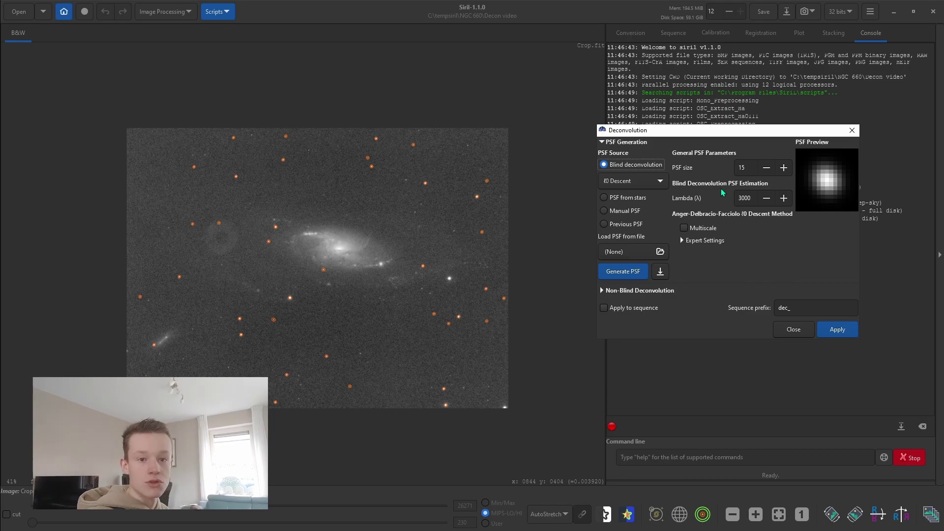
# Step: Generate the blind-estimated PSF and wait for the computation to finish
pyautogui.click(632, 272)
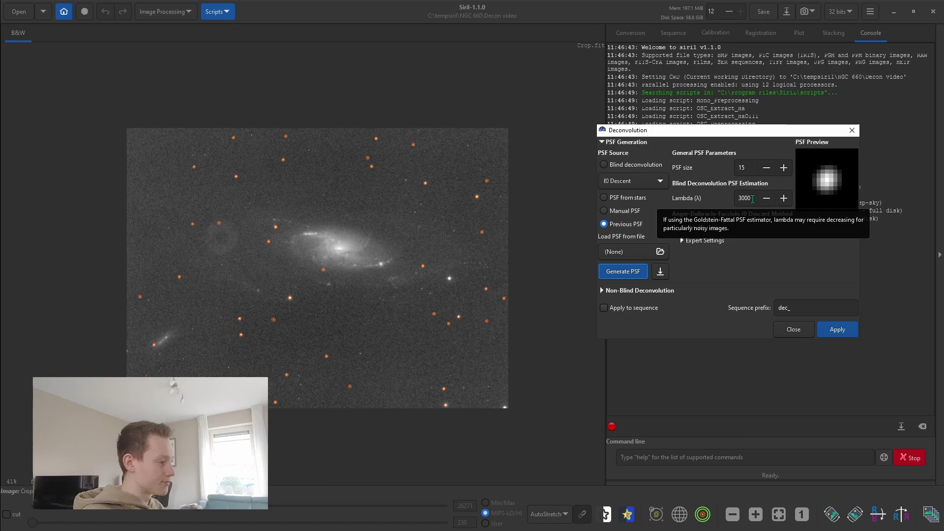
# Step: Glance at Expert Settings, then unfold Non-Blind Deconvolution showing Richardson-Lucy, alpha 3000, 10 iterations
pyautogui.click(702, 240)
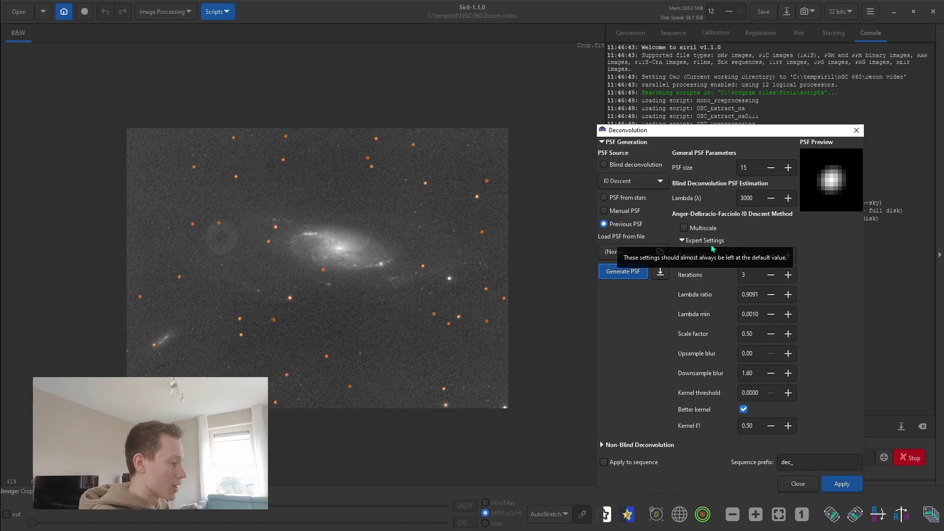
pyautogui.click(712, 244)
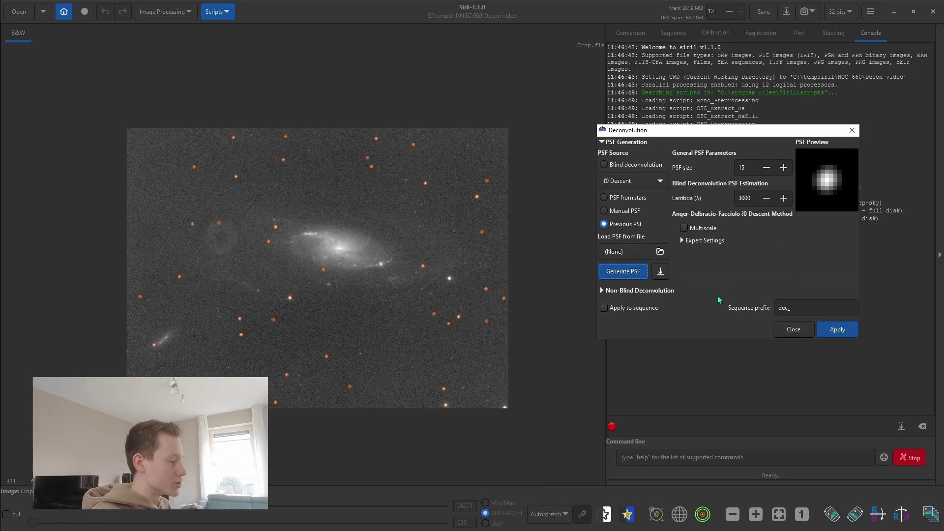
pyautogui.click(653, 291)
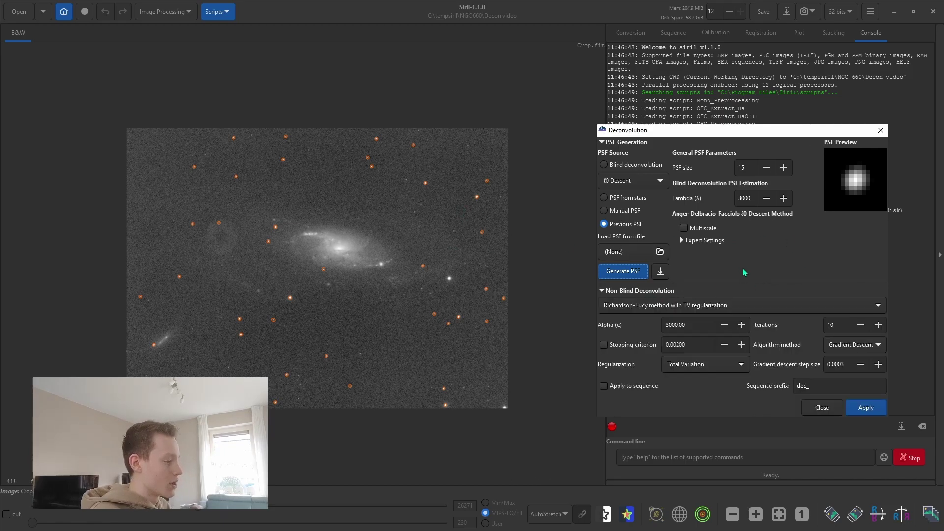
# Step: Fold PSF Generation and list the non-blind methods: Split Bregman, Richardson-Lucy, Wiener filter
pyautogui.click(631, 143)
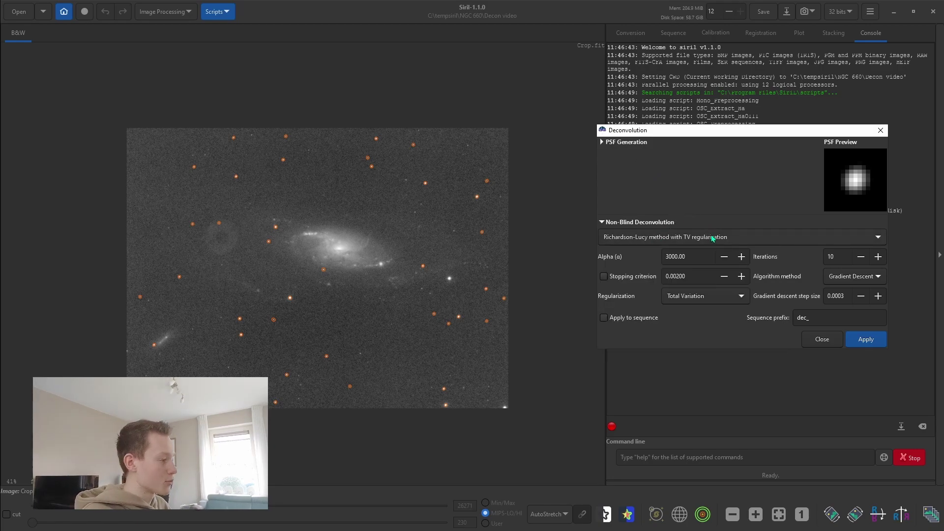
pyautogui.click(775, 244)
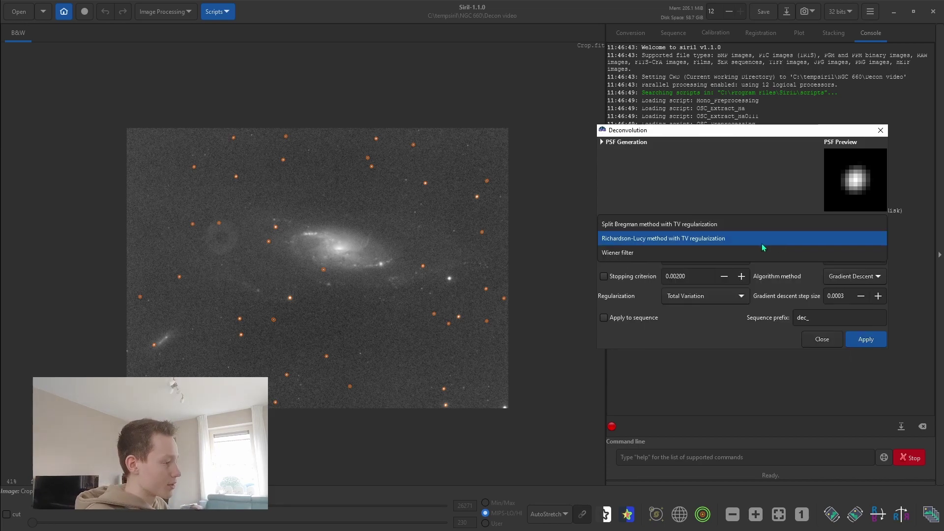
pyautogui.click(675, 242)
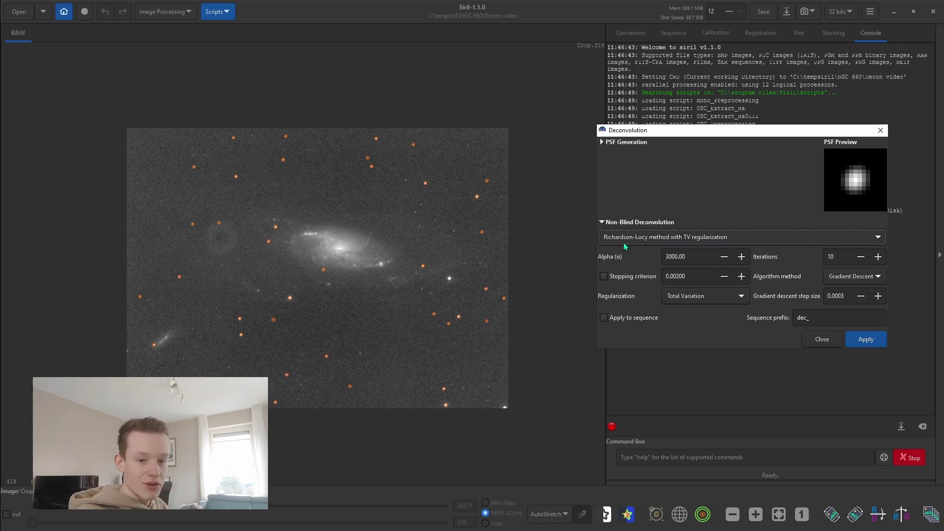
pyautogui.click(659, 241)
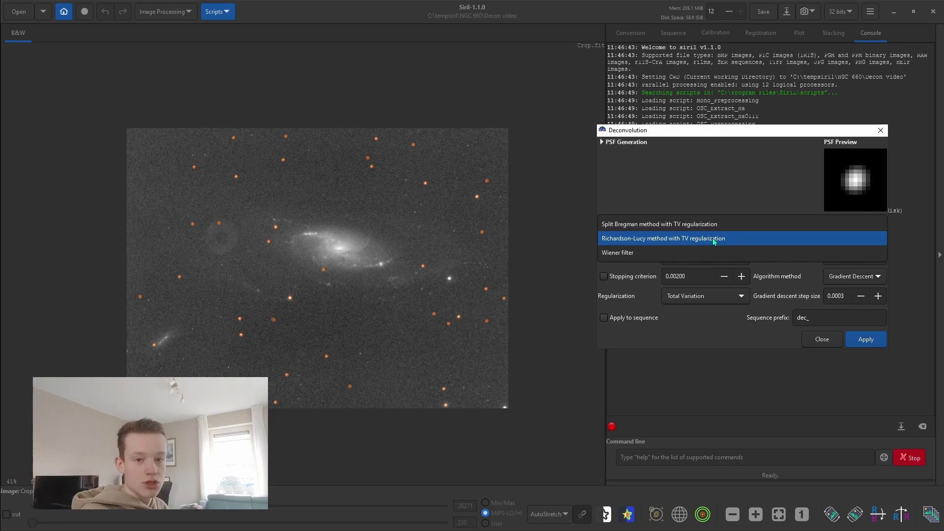
# Step: Choose 'Richardson-Lucy method with TV regularization' in the non-blind method dropdown
pyautogui.click(703, 239)
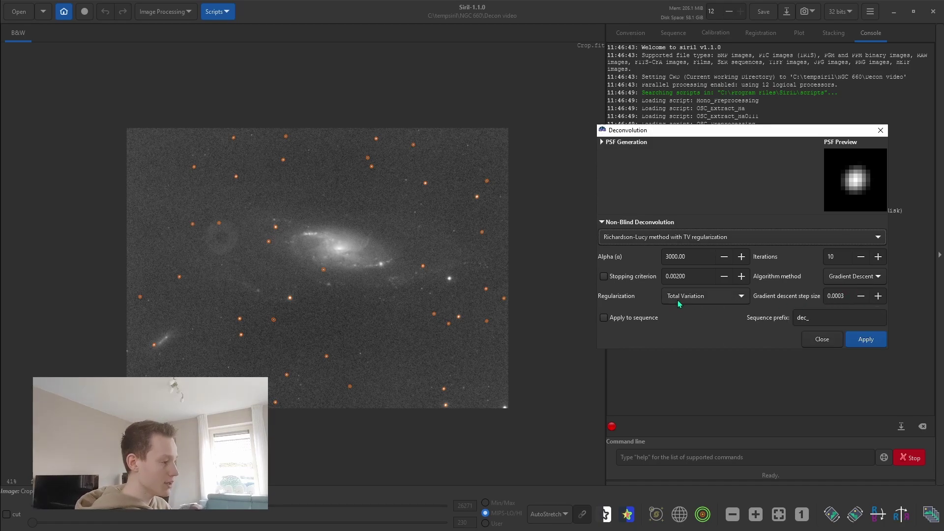
pyautogui.moveTo(678, 304)
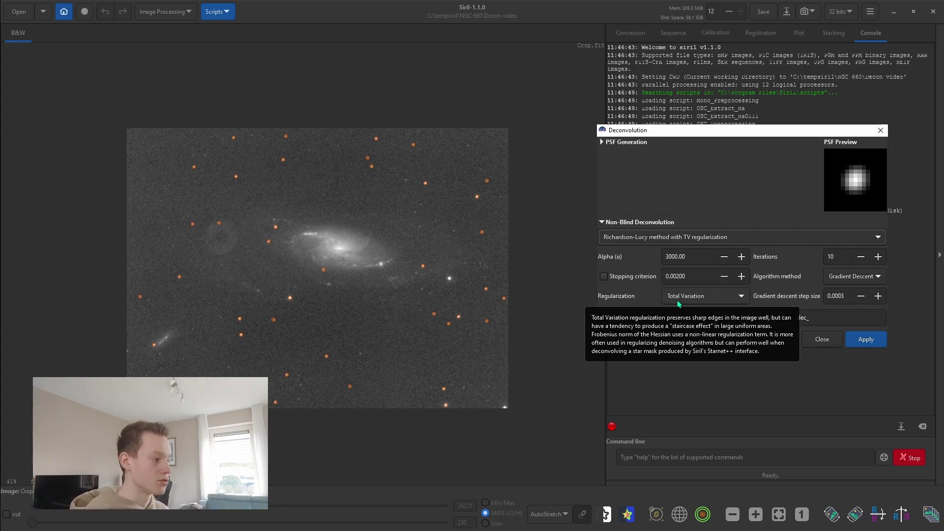
pyautogui.click(678, 297)
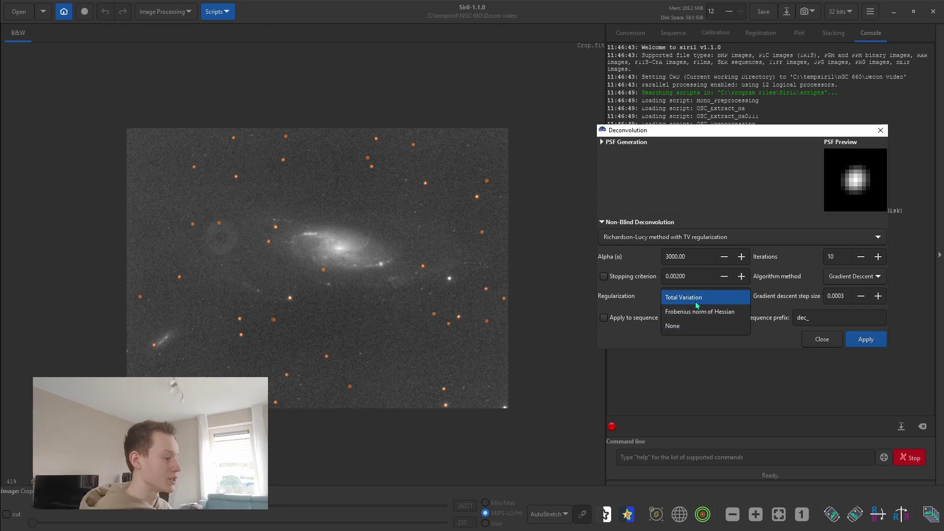
pyautogui.click(696, 300)
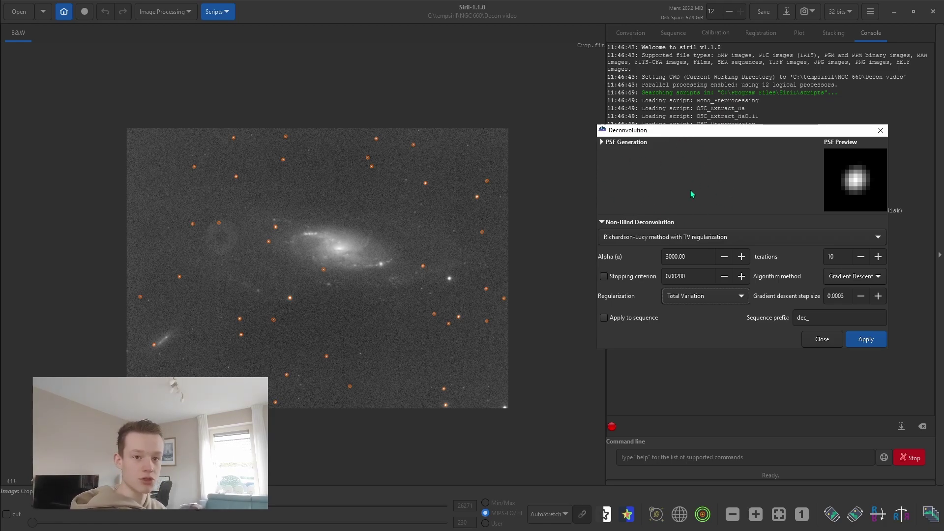
# Step: Apply Richardson-Lucy deconvolution to Crop.fit using the Previous PSF, then return focus to the image
pyautogui.click(868, 340)
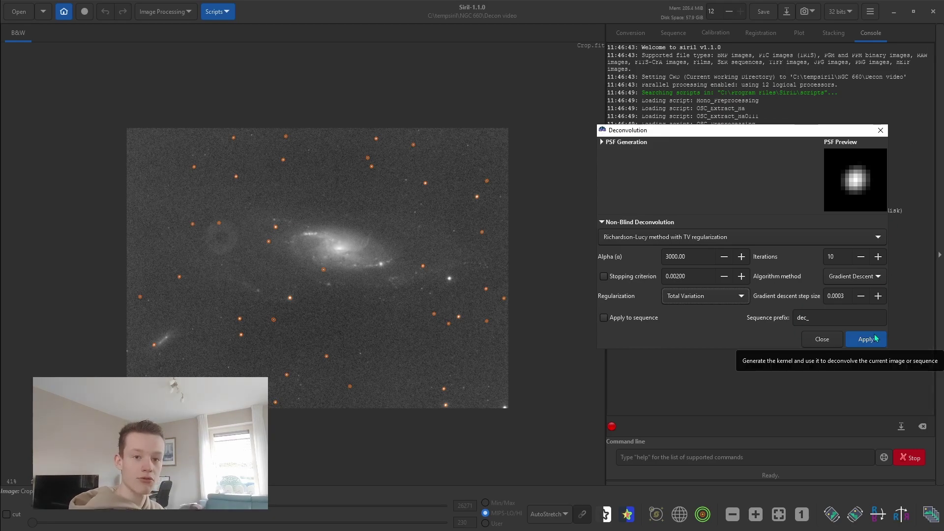
pyautogui.click(626, 143)
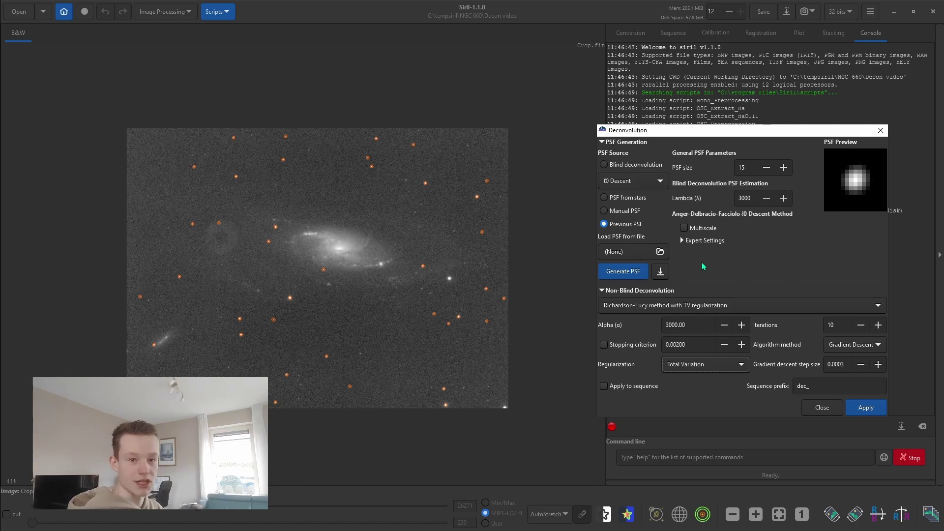
pyautogui.click(869, 412)
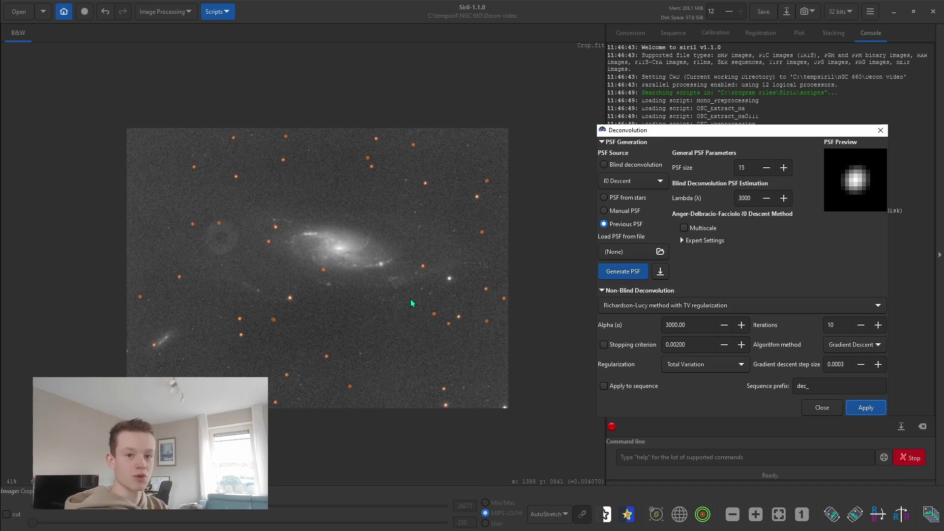
pyautogui.click(374, 262)
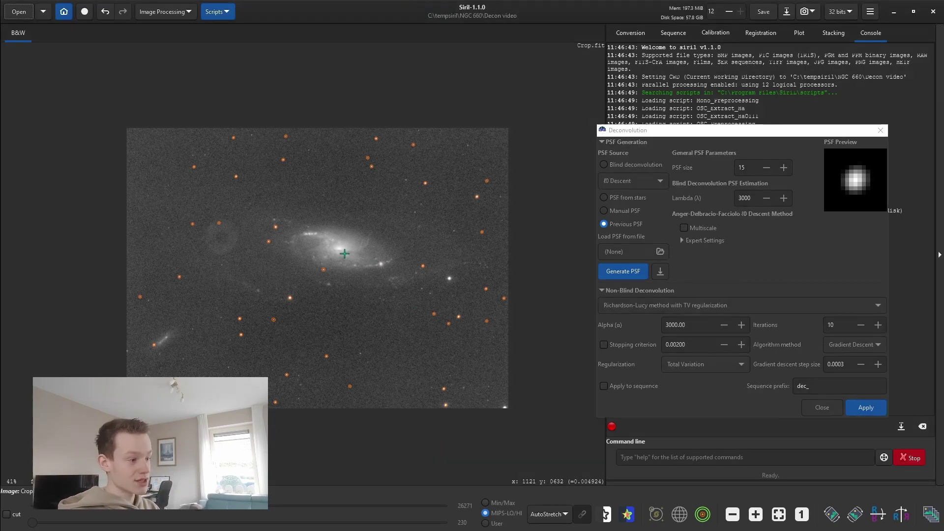
# Step: Close the Deconvolution dialog and zoom to about 1056% on the bright star right of the galaxy
pyautogui.click(835, 406)
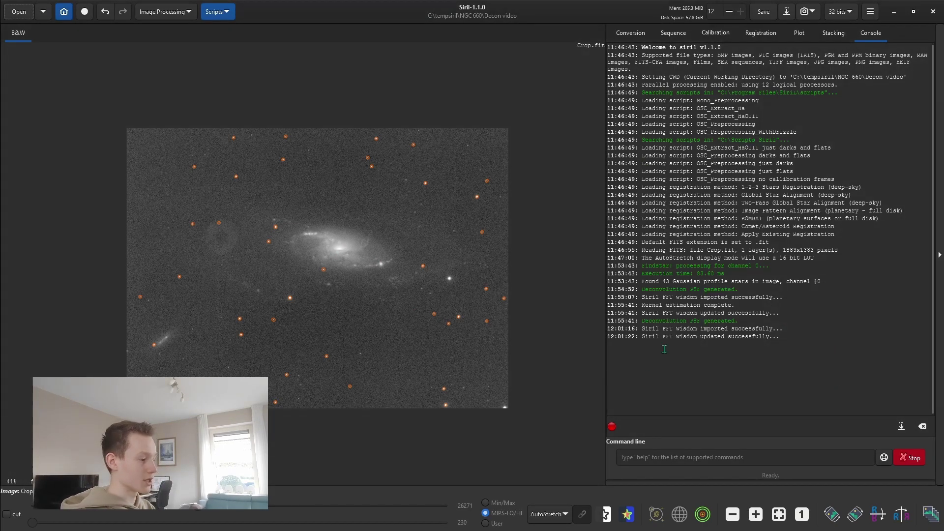
pyautogui.scroll(6, 388, 263)
pyautogui.scroll(-2, 386, 280)
pyautogui.scroll(-2, 374, 286)
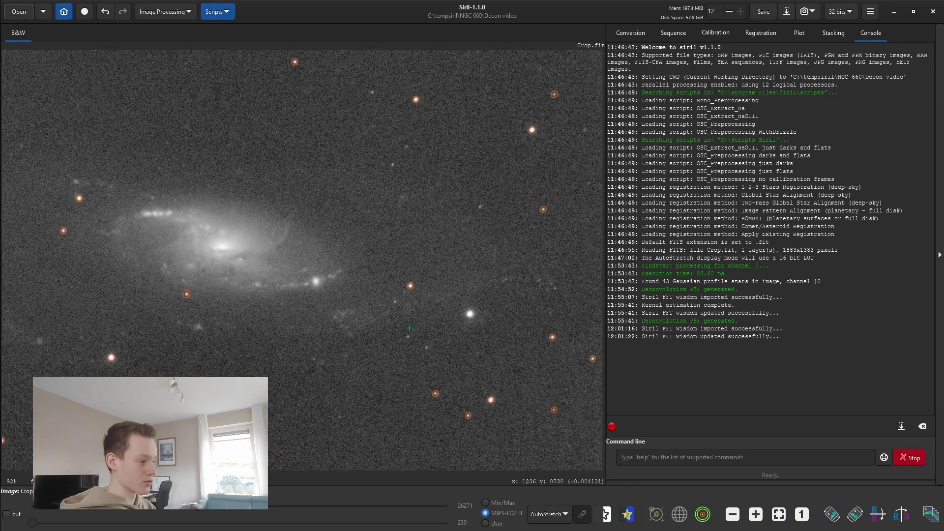
pyautogui.scroll(7, 464, 294)
pyautogui.scroll(-1, 462, 302)
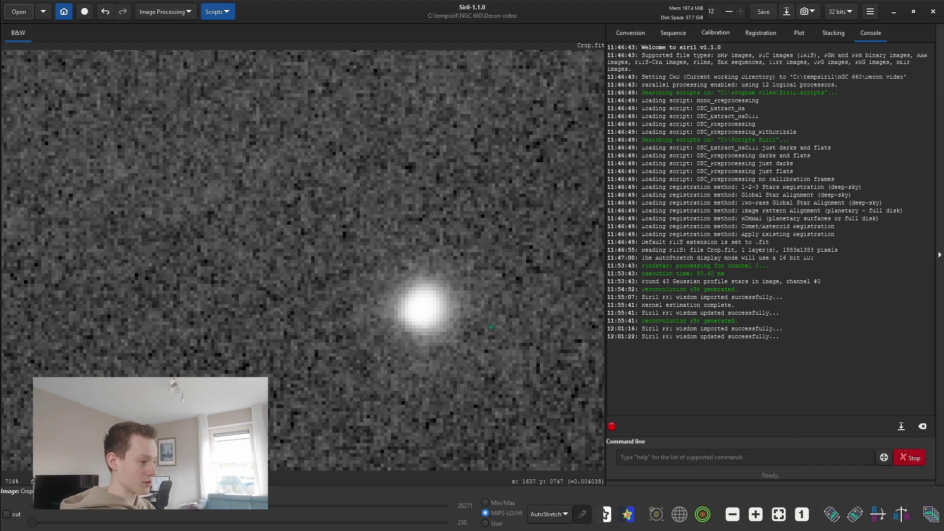
pyautogui.scroll(2, 373, 289)
# Step: Toggle the Deconvolution off and on nine times with undo/redo, ending with it reapplied to the star
pyautogui.hotkey('ctrl', 'z')
pyautogui.hotkey('ctrl', 'shift', 'z')
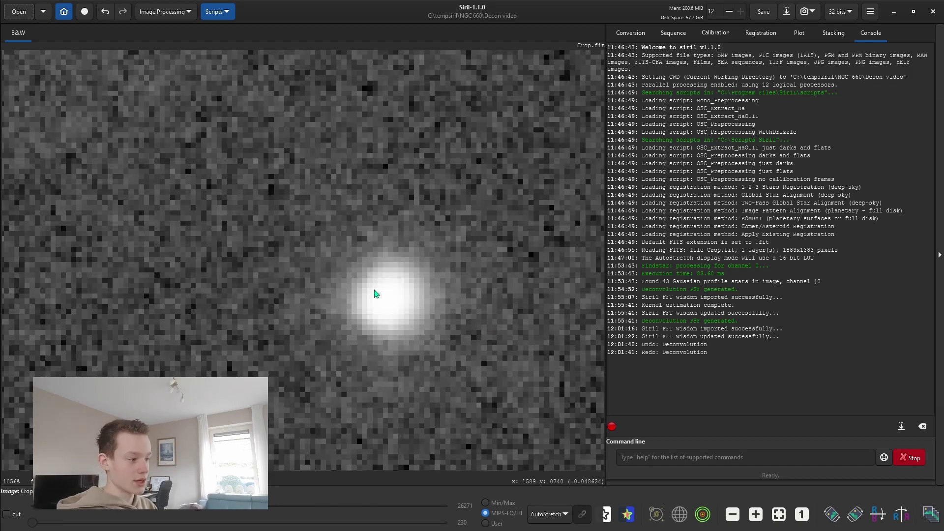
pyautogui.hotkey('ctrl', 'z')
pyautogui.hotkey('ctrl', 'shift', 'z')
pyautogui.hotkey('ctrl', 'z')
pyautogui.hotkey('ctrl', 'shift', 'z')
pyautogui.hotkey('ctrl', 'z')
pyautogui.hotkey('ctrl', 'shift', 'z')
pyautogui.hotkey('ctrl', 'z')
pyautogui.hotkey('ctrl', 'shift', 'z')
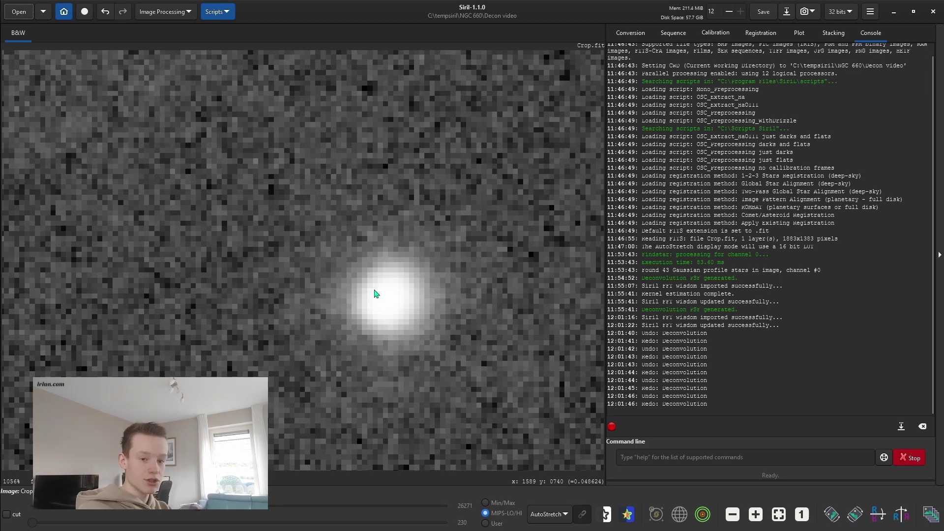
pyautogui.hotkey('ctrl', 'z')
pyautogui.hotkey('ctrl', 'shift', 'z')
pyautogui.hotkey('ctrl', 'z')
pyautogui.hotkey('ctrl', 'shift', 'z')
pyautogui.hotkey('ctrl', 'z')
pyautogui.hotkey('ctrl', 'shift', 'z')
pyautogui.hotkey('ctrl', 'z')
pyautogui.hotkey('ctrl', 'shift', 'z')
# Step: Zoom in on the bright knots in the galaxy's arm
pyautogui.scroll(-4, 433, 359)
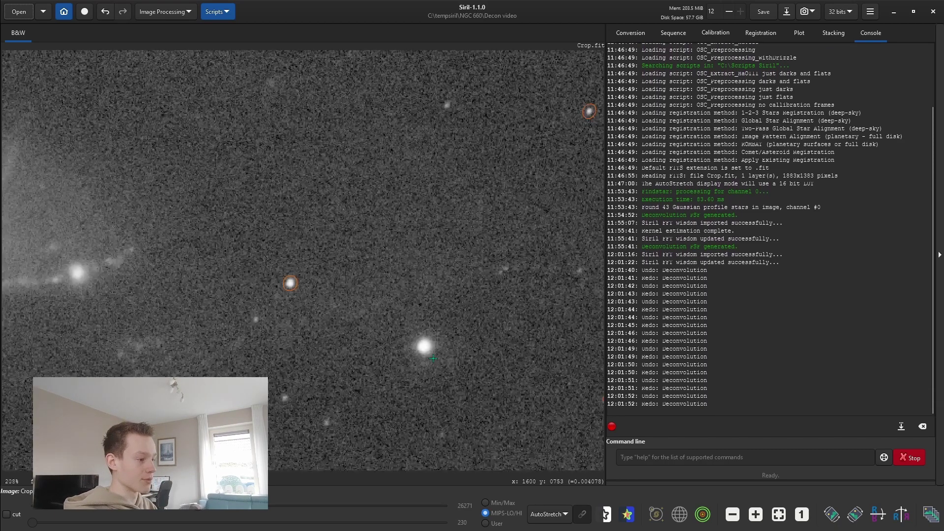
pyautogui.scroll(-2, 433, 358)
pyautogui.scroll(4, 65, 205)
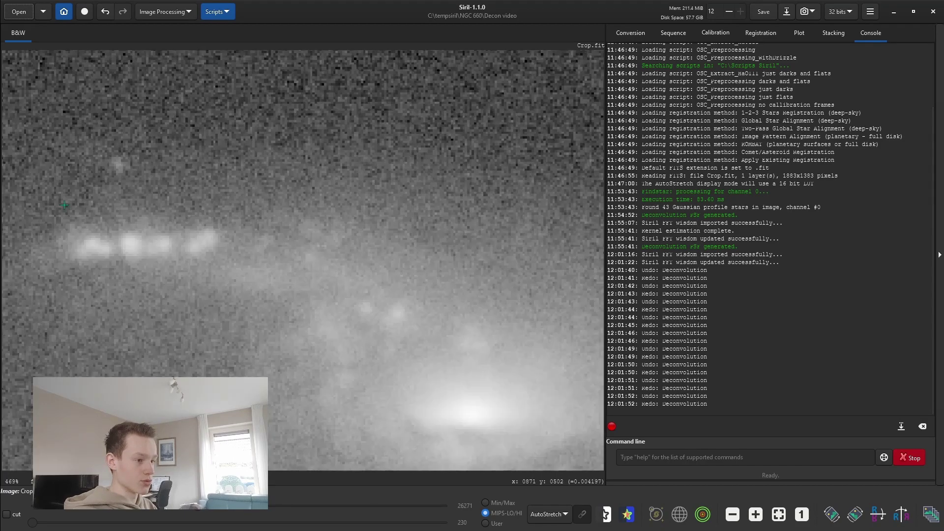
pyautogui.scroll(2, 64, 205)
pyautogui.scroll(-1, 511, 294)
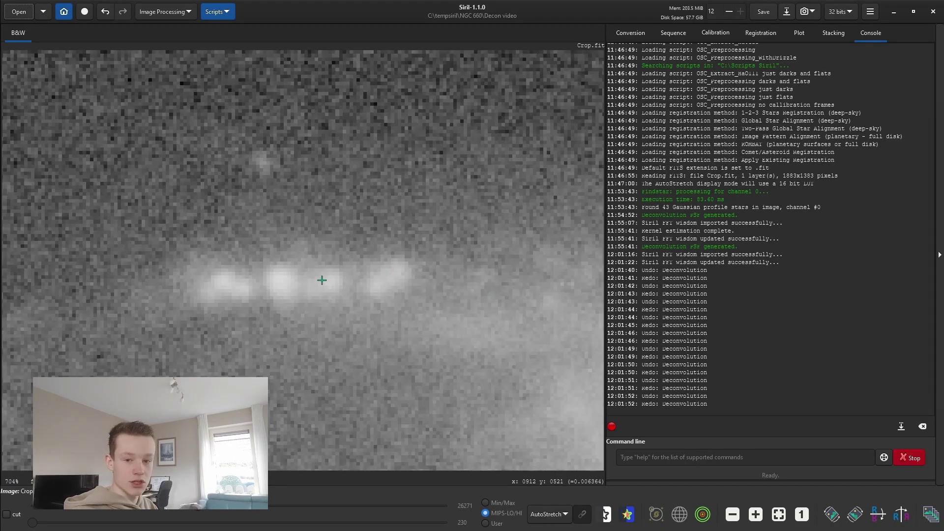
# Step: Toggle the Deconvolution off and on six times on the arm knots, ending with it applied
pyautogui.hotkey('ctrl', 'z')
pyautogui.hotkey('ctrl', 'shift', 'z')
pyautogui.hotkey('ctrl', 'z')
pyautogui.hotkey('ctrl', 'shift', 'z')
pyautogui.hotkey('ctrl', 'z')
pyautogui.hotkey('ctrl', 'shift', 'z')
pyautogui.hotkey('ctrl', 'z')
pyautogui.hotkey('ctrl', 'shift', 'z')
pyautogui.hotkey('ctrl', 'z')
pyautogui.scroll(1, 266, 270)
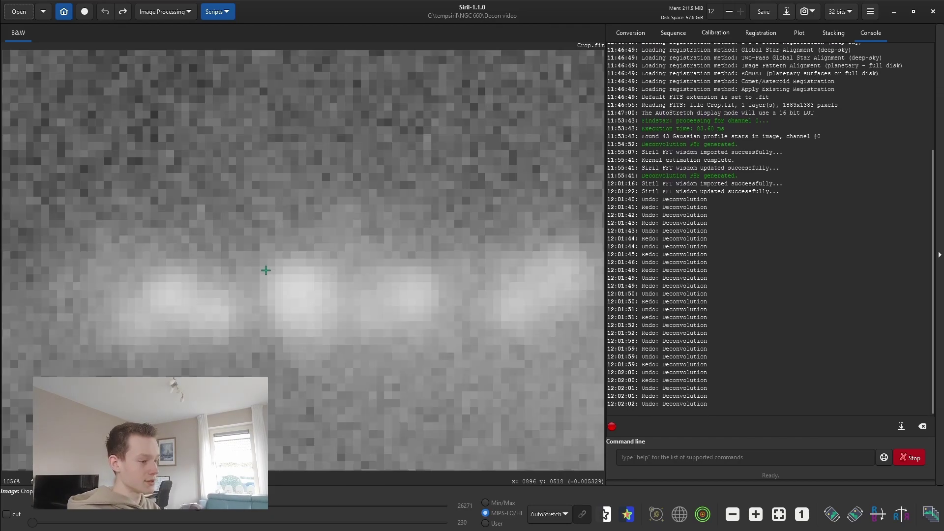
pyautogui.hotkey('ctrl', 'shift', 'z')
pyautogui.hotkey('ctrl', 'z')
pyautogui.hotkey('ctrl', 'shift', 'z')
# Step: Zoom back out to 92% to view the whole deconvolved galaxy
pyautogui.scroll(-2, 276, 312)
pyautogui.scroll(-1, 255, 300)
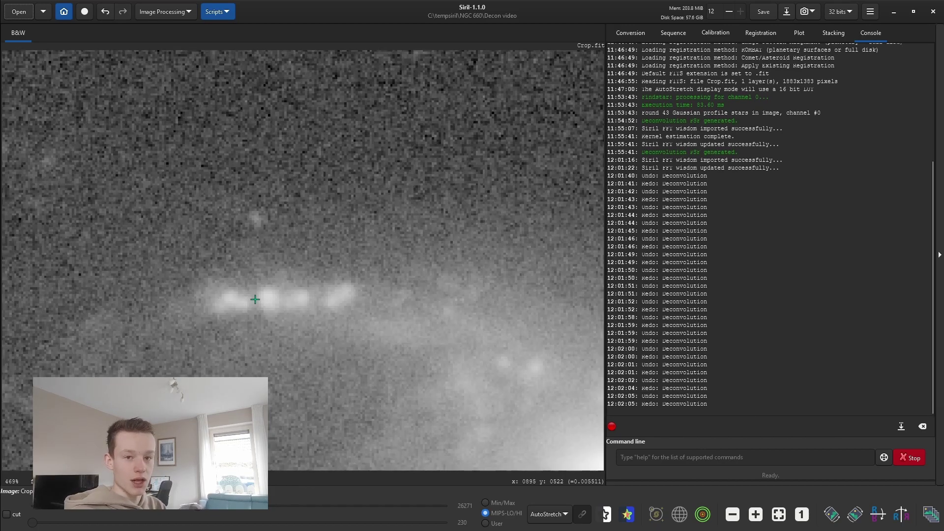
pyautogui.scroll(-4, 256, 280)
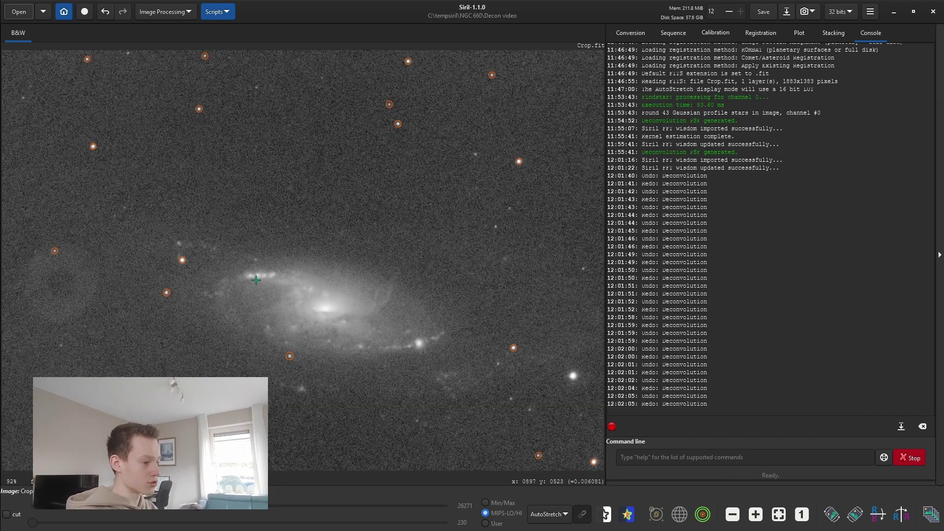
pyautogui.scroll(1, 321, 297)
pyautogui.scroll(-1, 312, 341)
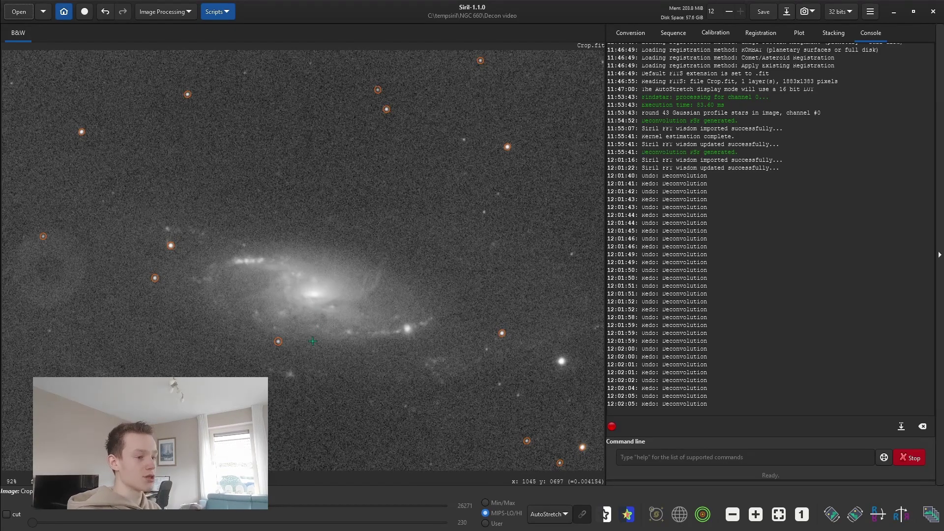